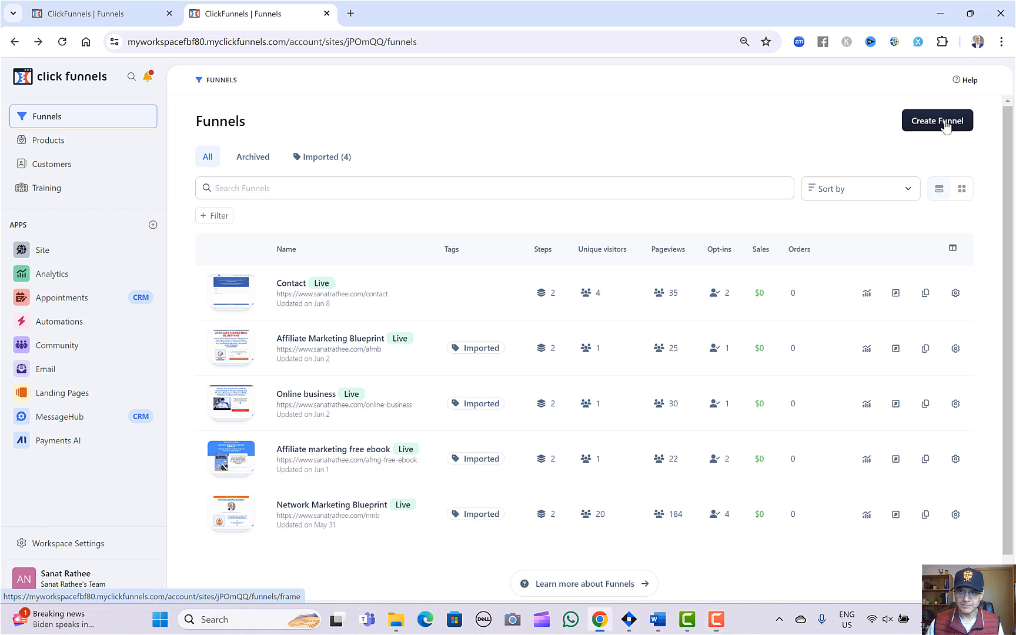
Start creating a new funnel and choose the Lead "Squeeze" Funnel type.
{"action": "left_click", "coordinate": [945, 126]}
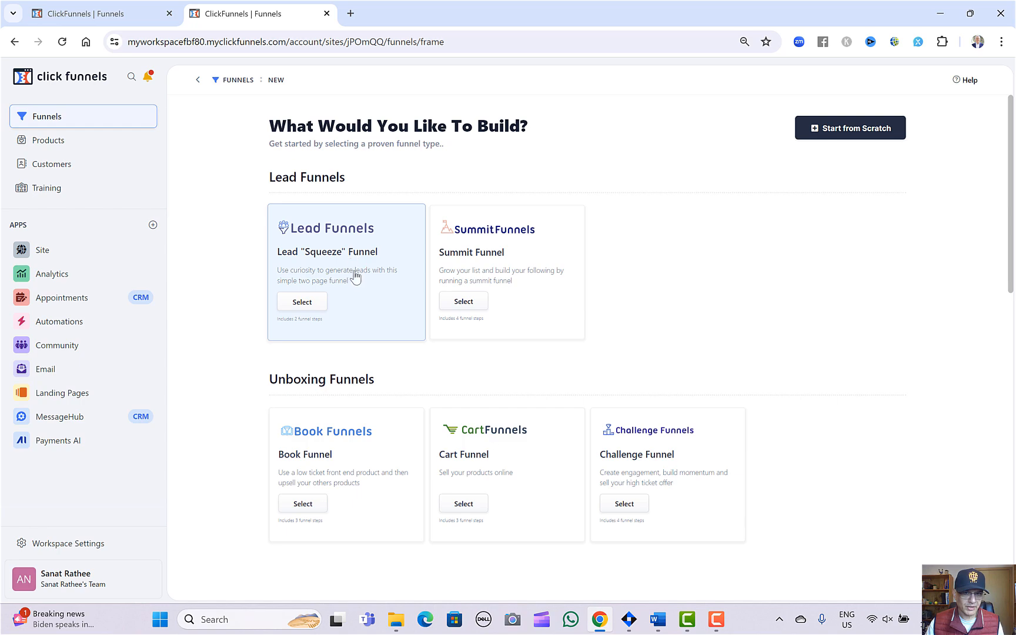
{"action": "scroll", "coordinate": [611, 297], "scroll_direction": "down", "scroll_amount": 12}
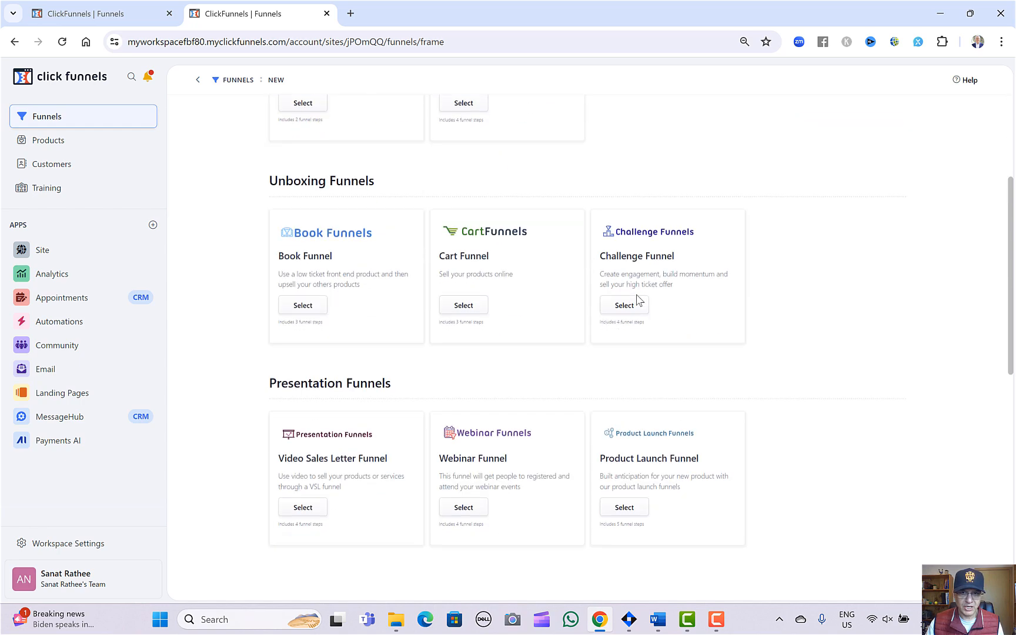
{"action": "scroll", "coordinate": [619, 346], "scroll_direction": "up", "scroll_amount": 12}
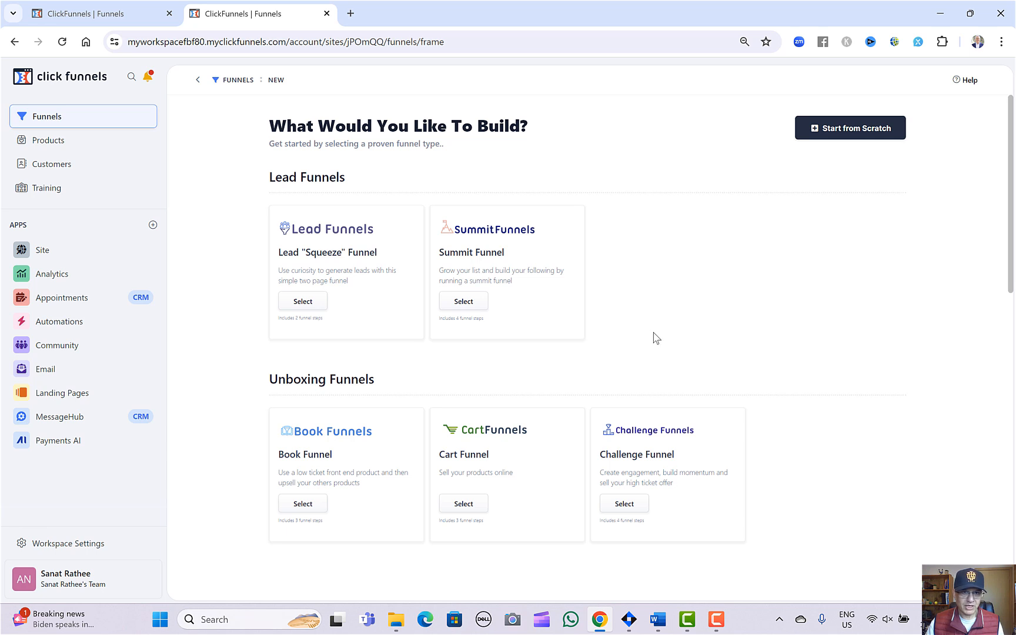
{"action": "left_click", "coordinate": [313, 304]}
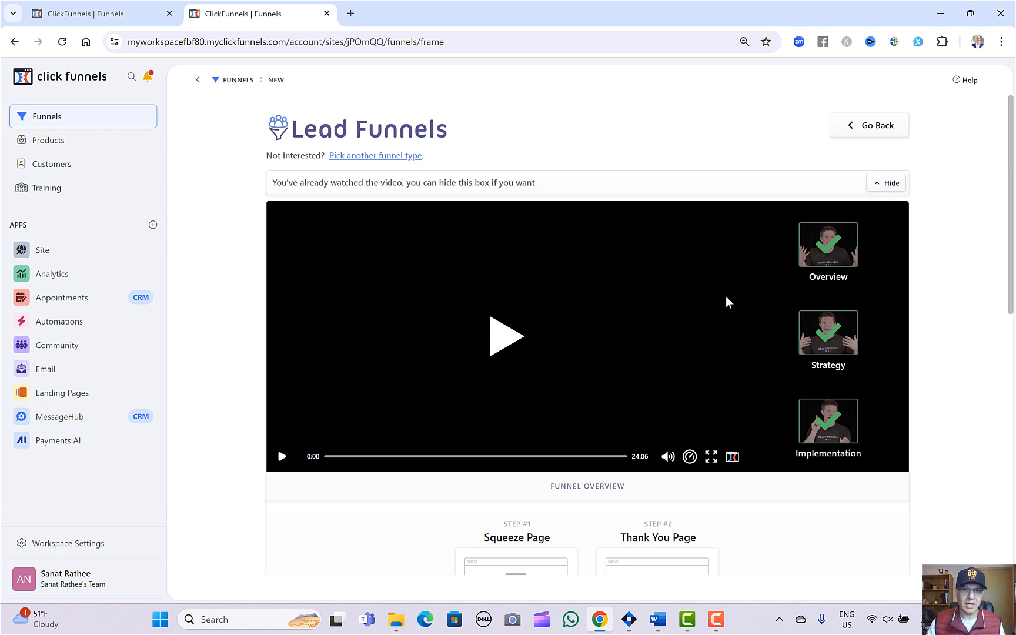
Preview the dark blue Lead Squeeze Funnel template with the book cover, examine its opt-in page, and close the preview.
{"action": "scroll", "coordinate": [727, 296], "scroll_direction": "down", "scroll_amount": 7}
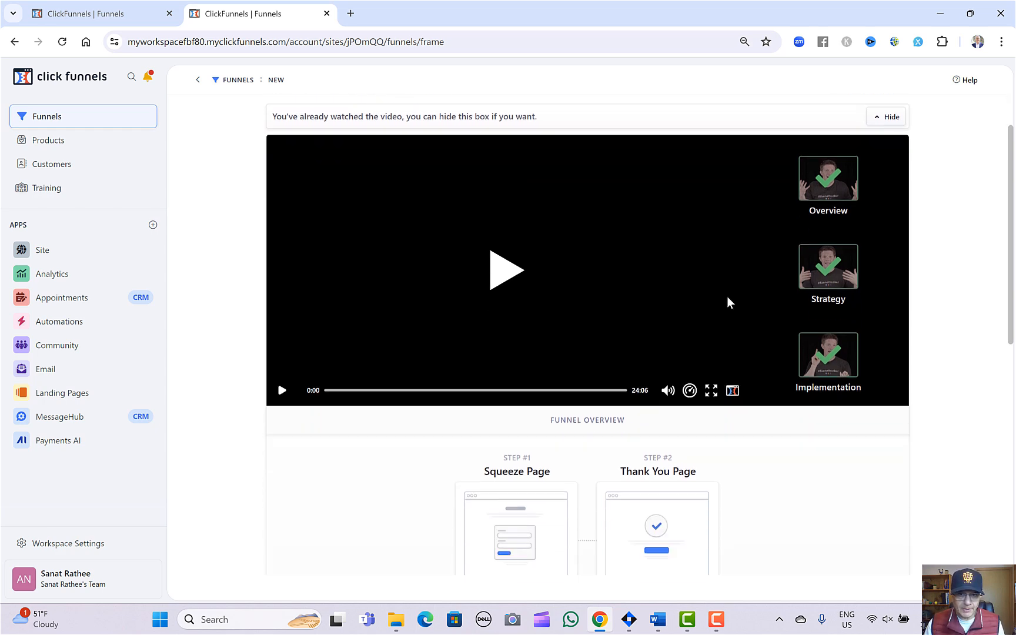
{"action": "scroll", "coordinate": [939, 297], "scroll_direction": "down", "scroll_amount": 2}
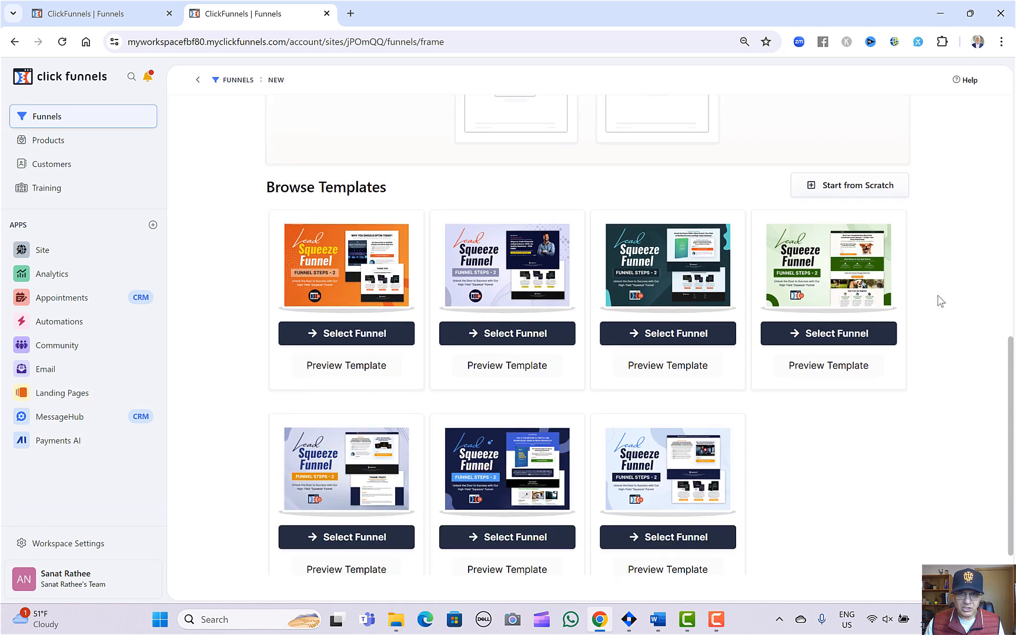
{"action": "scroll", "coordinate": [913, 452], "scroll_direction": "down", "scroll_amount": 1}
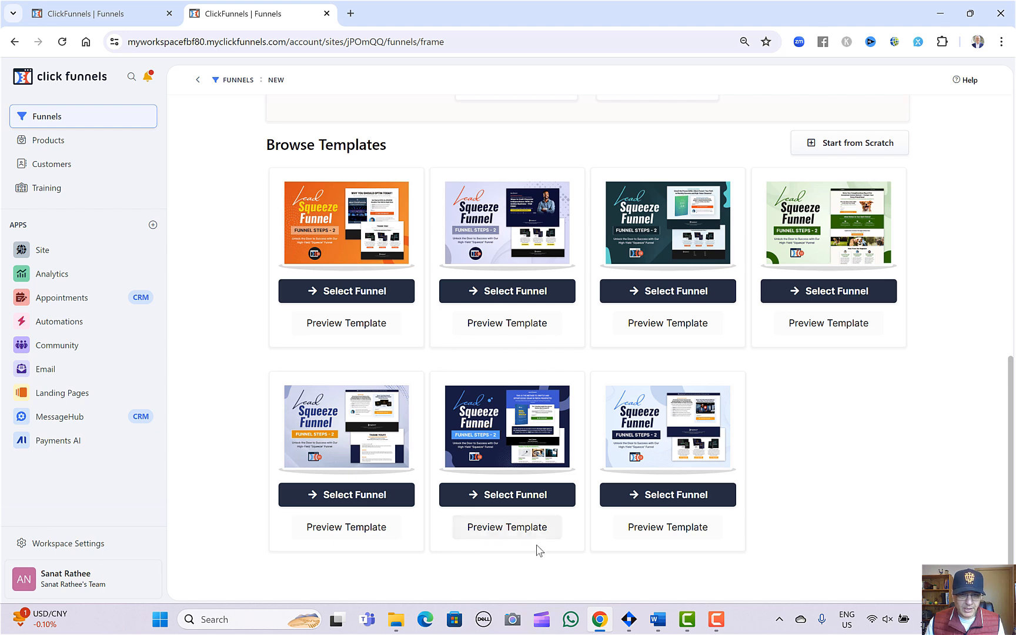
{"action": "left_click", "coordinate": [509, 528]}
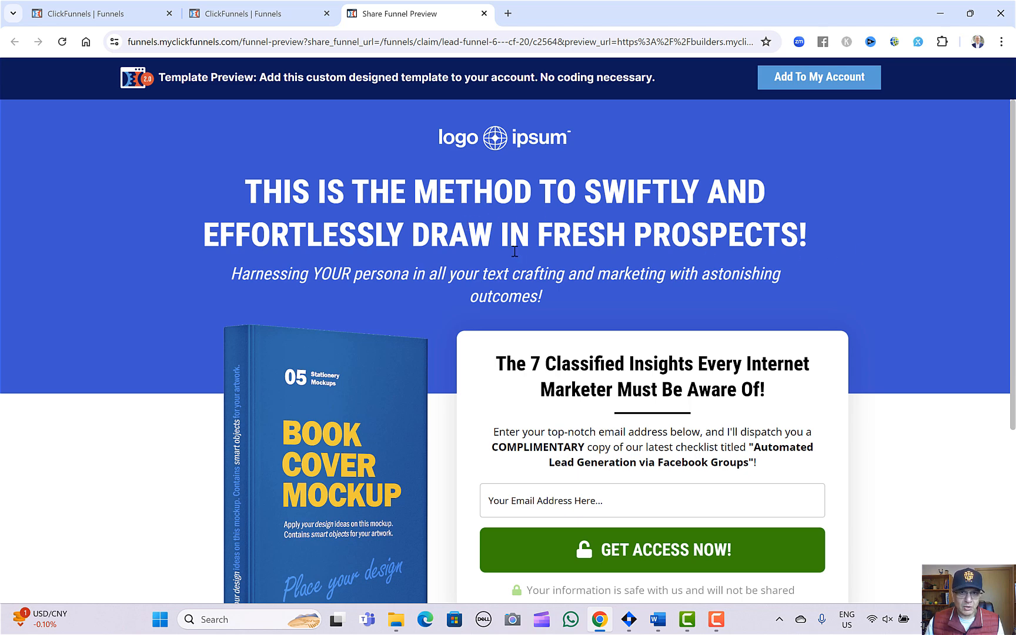
{"action": "scroll", "coordinate": [349, 274], "scroll_direction": "down", "scroll_amount": 2}
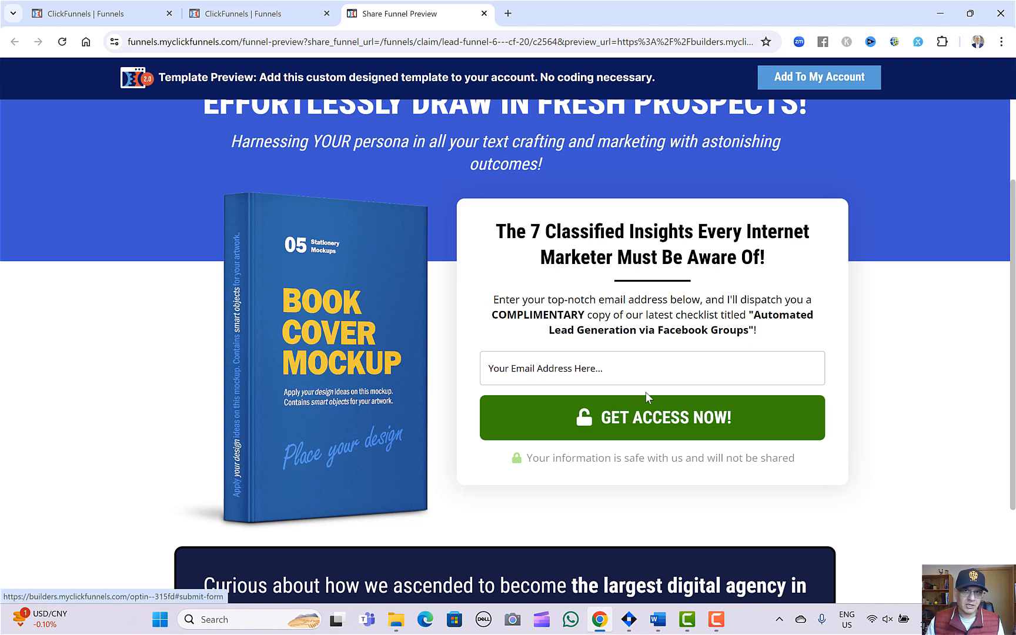
{"action": "scroll", "coordinate": [645, 391], "scroll_direction": "down", "scroll_amount": 3}
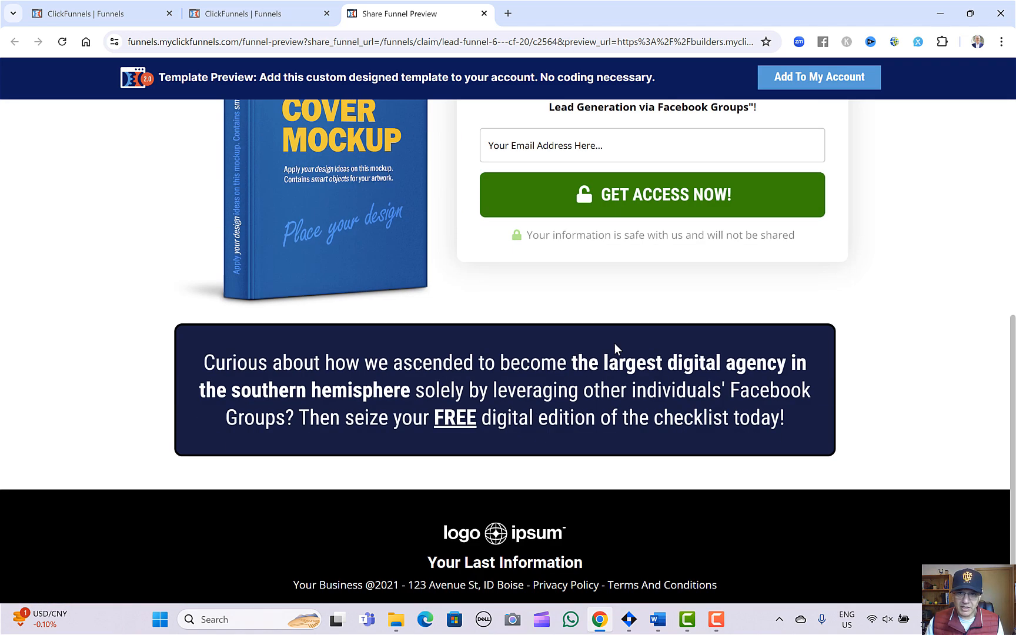
{"action": "scroll", "coordinate": [614, 346], "scroll_direction": "up", "scroll_amount": 5}
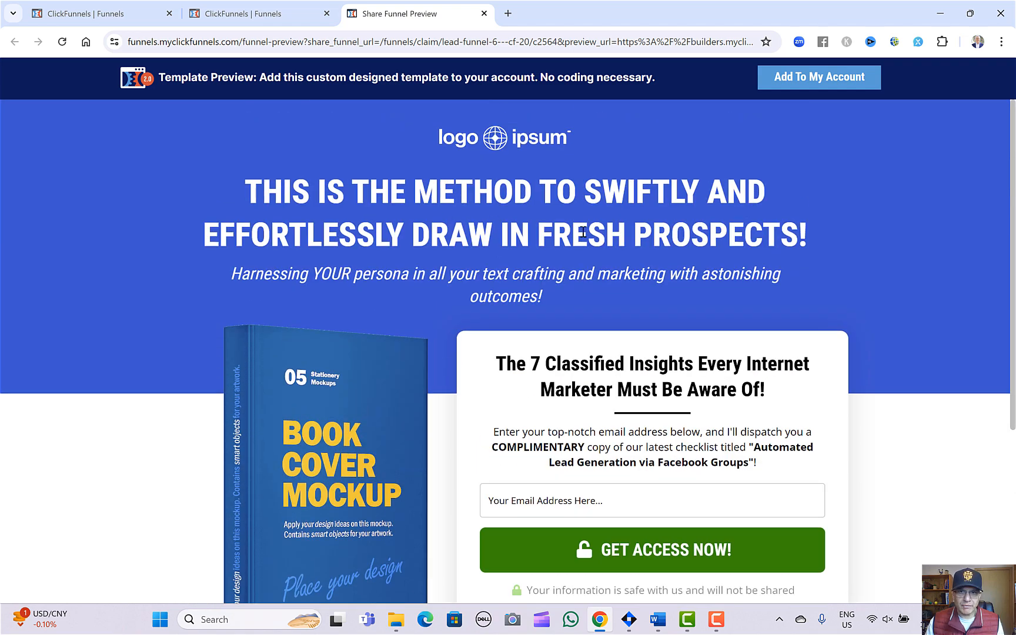
{"action": "left_click", "coordinate": [484, 14]}
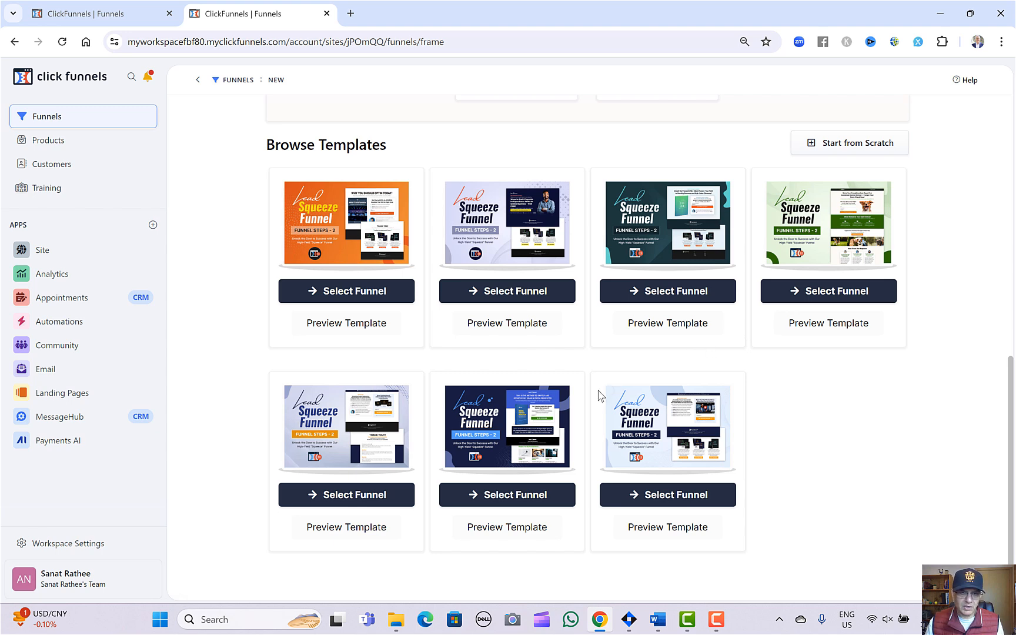
Install the dark blue Lead Squeeze Funnel template with the book cover and return to the funnels list.
{"action": "left_click", "coordinate": [514, 497]}
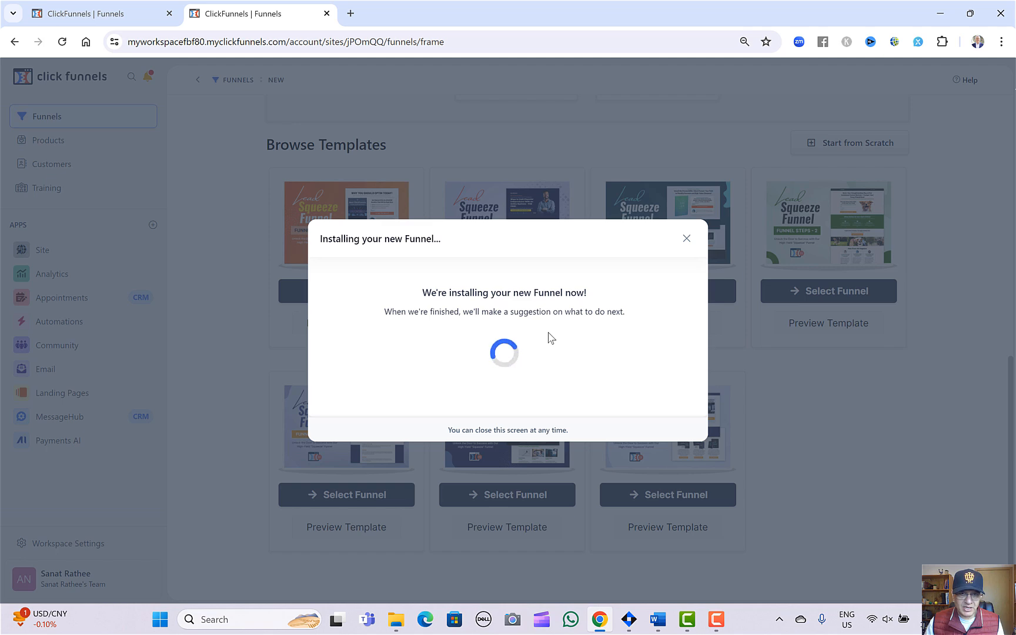
{"action": "left_click", "coordinate": [686, 239]}
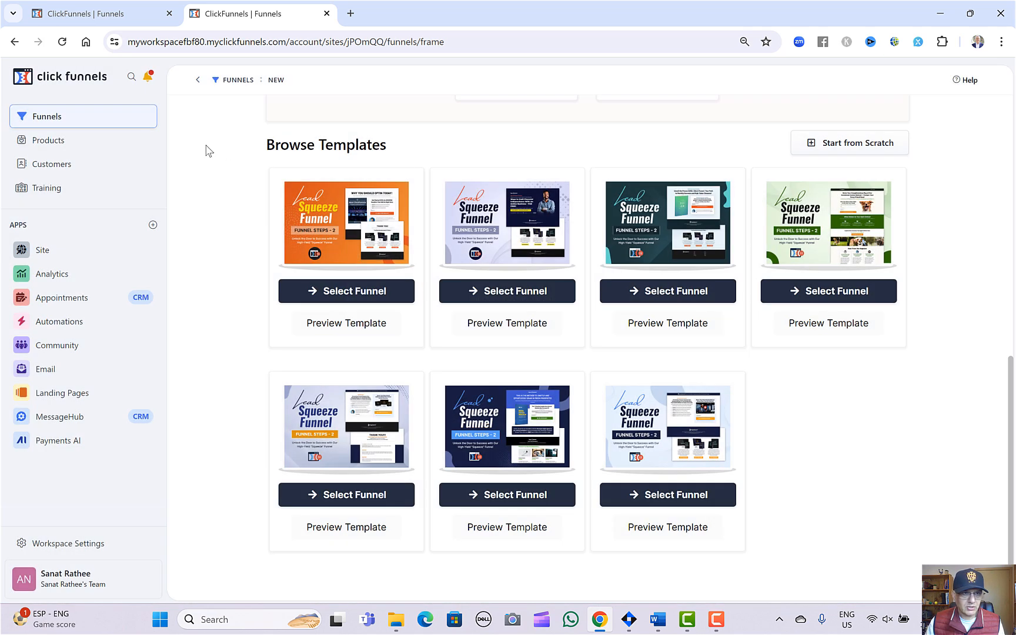
{"action": "left_click", "coordinate": [66, 118]}
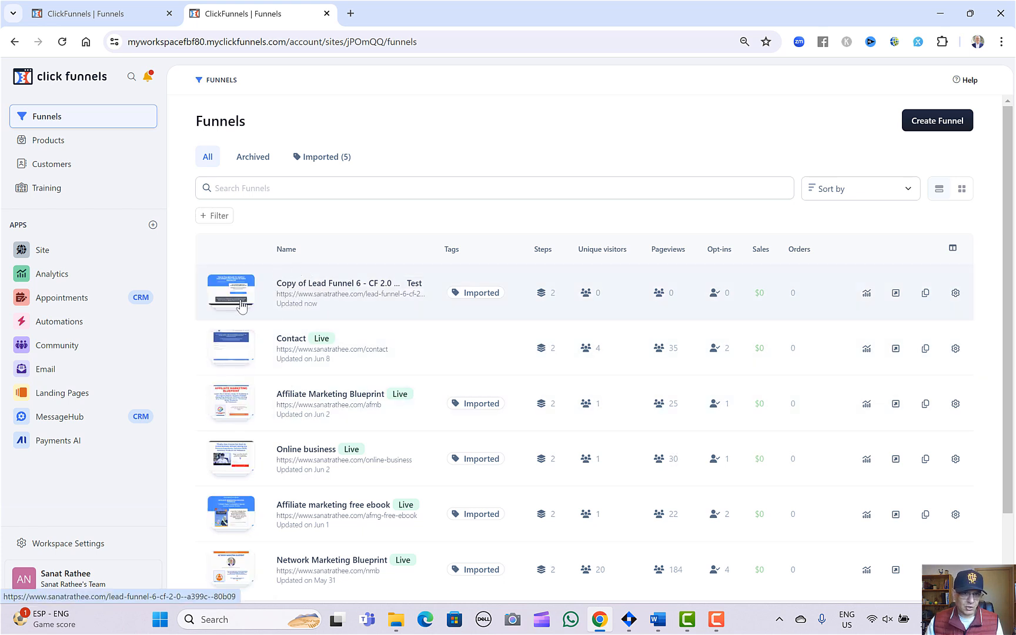
Open the Optin page of the Copy of Lead Funnel 6 funnel for editing and look over its layout.
{"action": "left_click", "coordinate": [325, 289]}
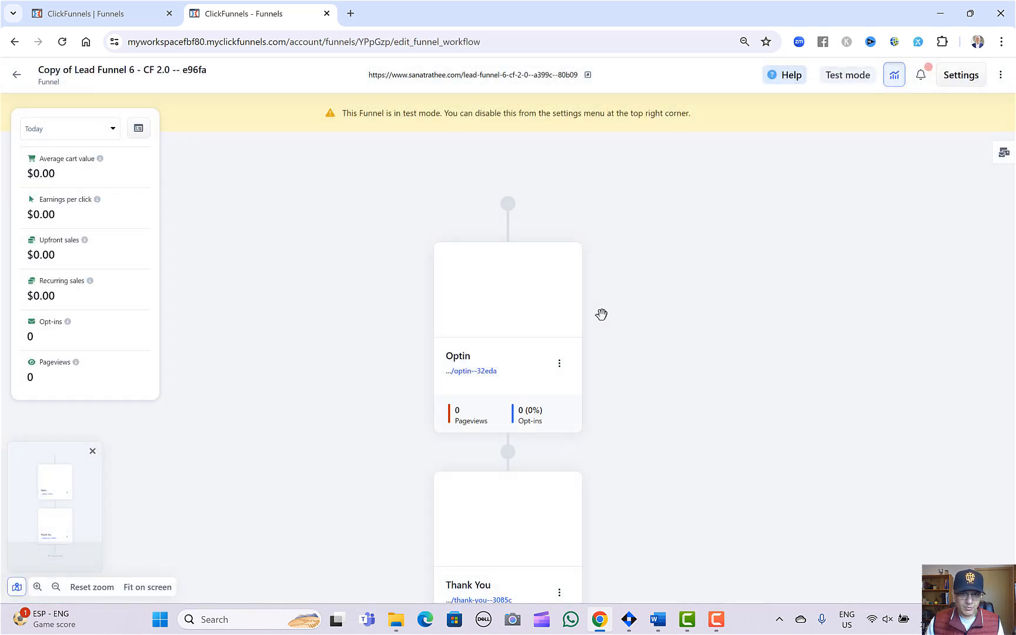
{"action": "mouse_move", "coordinate": [496, 275]}
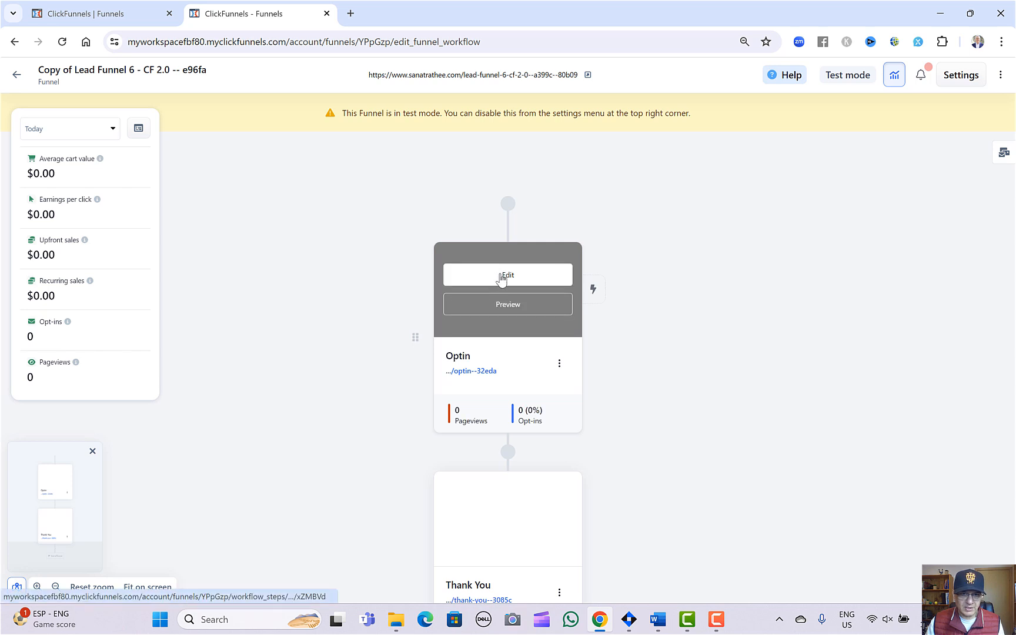
{"action": "left_click", "coordinate": [501, 276]}
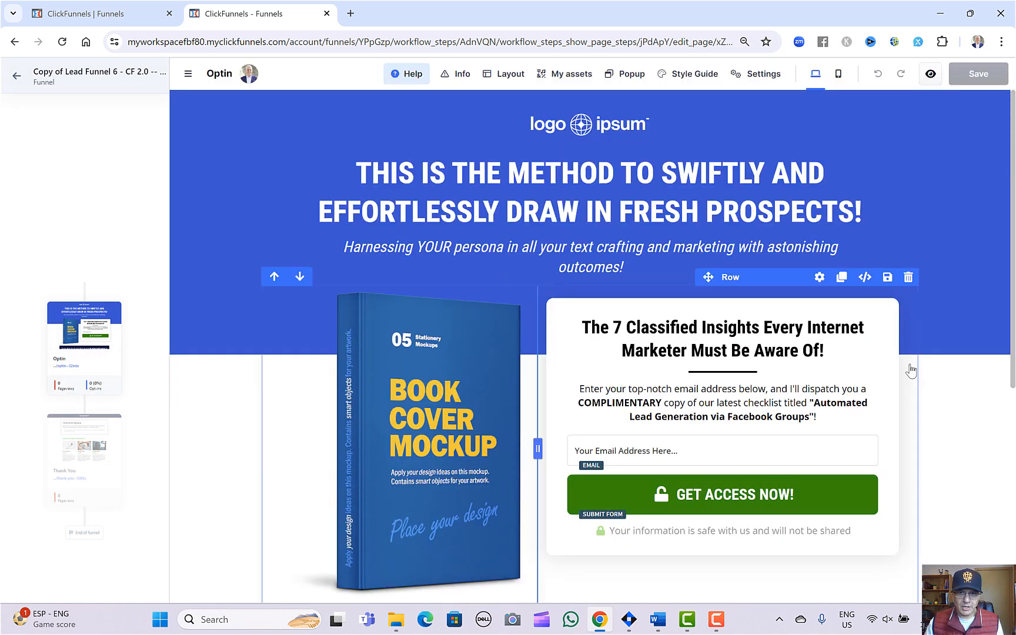
{"action": "scroll", "coordinate": [494, 235], "scroll_direction": "down", "scroll_amount": 6}
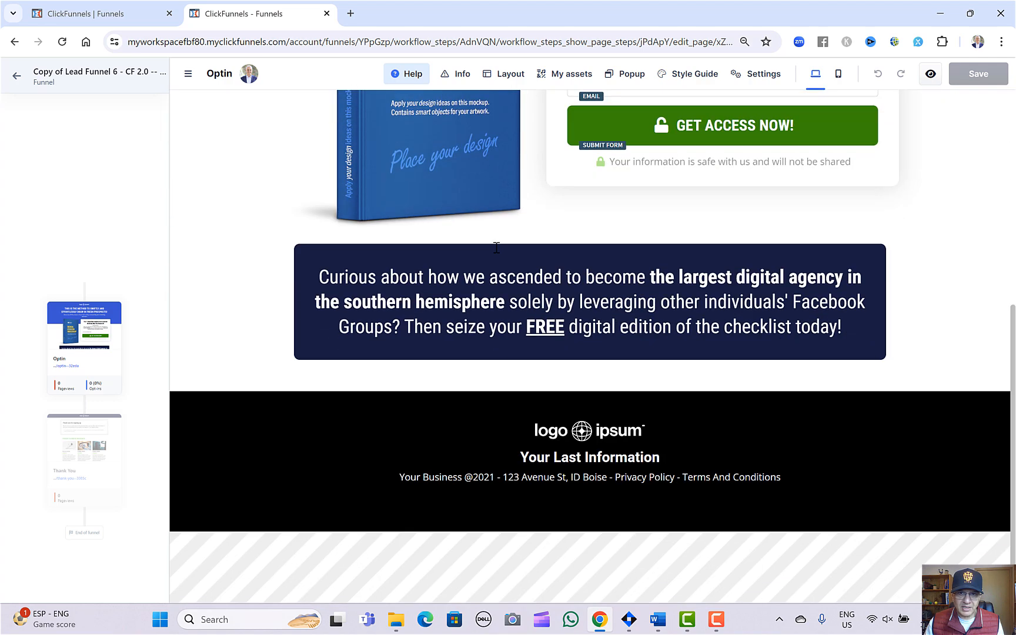
{"action": "scroll", "coordinate": [496, 248], "scroll_direction": "up", "scroll_amount": 4}
{"action": "scroll", "coordinate": [496, 248], "scroll_direction": "up", "scroll_amount": 2}
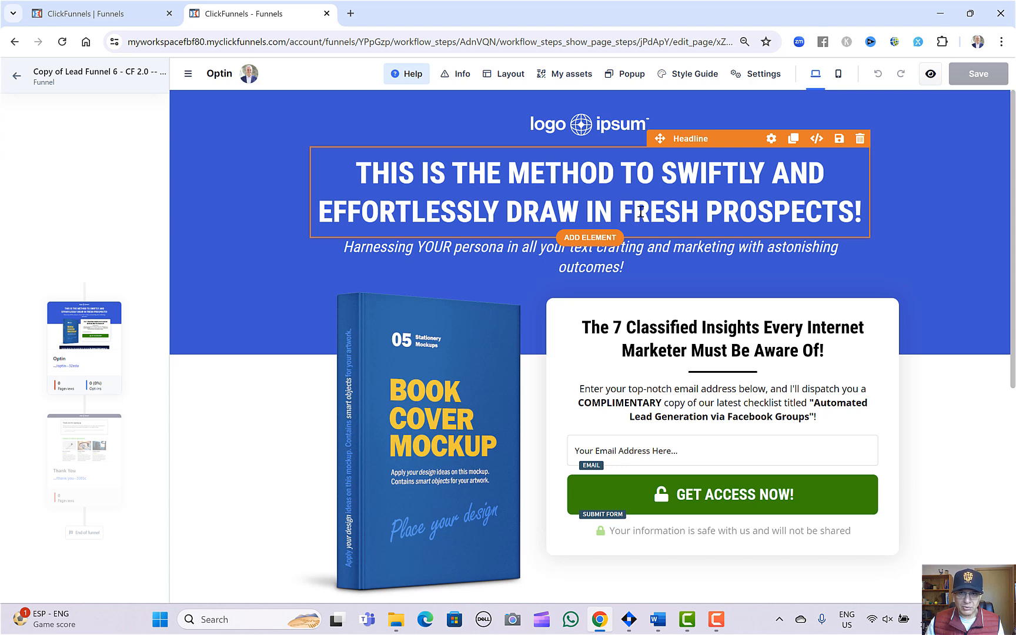
Replace the Optin page's main headline with "Grab my free ebook to learn how to make money online!".
{"action": "left_click", "coordinate": [364, 172]}
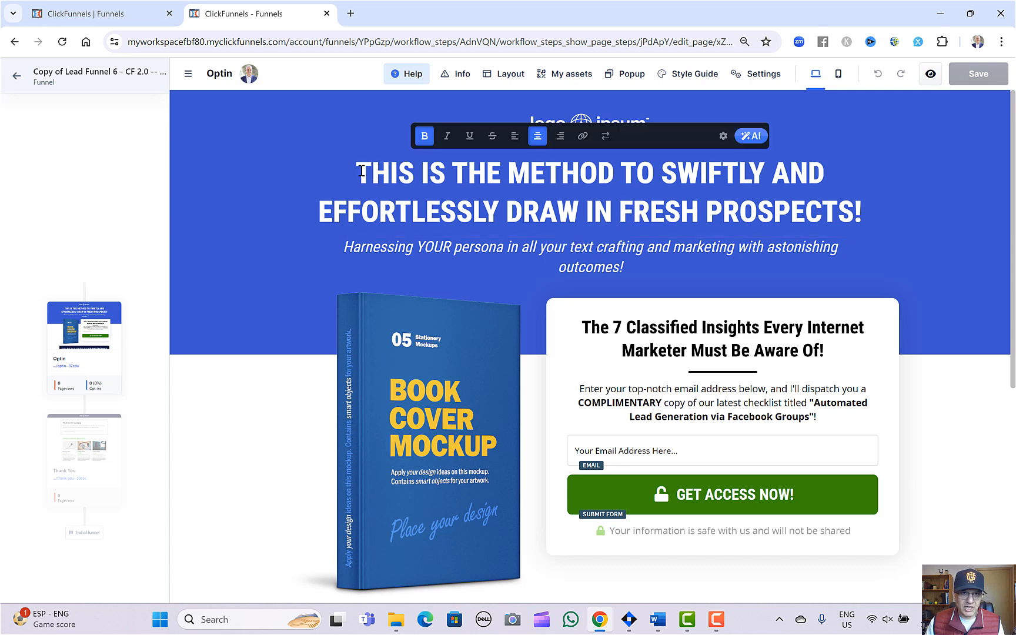
{"action": "left_click_drag", "start_coordinate": [360, 172], "coordinate": [862, 210]}
{"action": "left_click", "coordinate": [875, 222]}
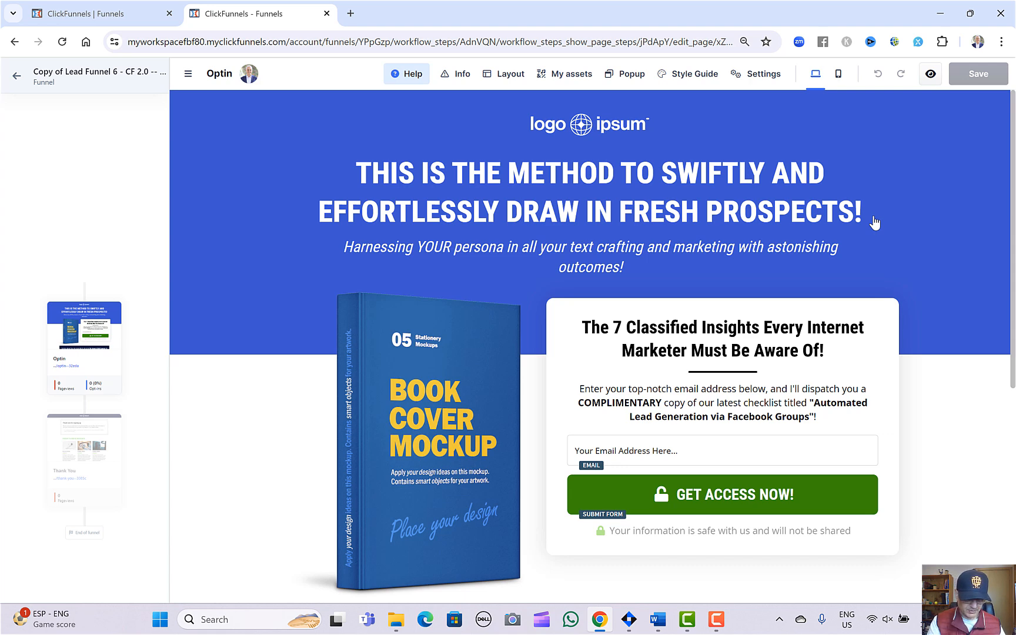
{"action": "type", "text": "Grab my free "}
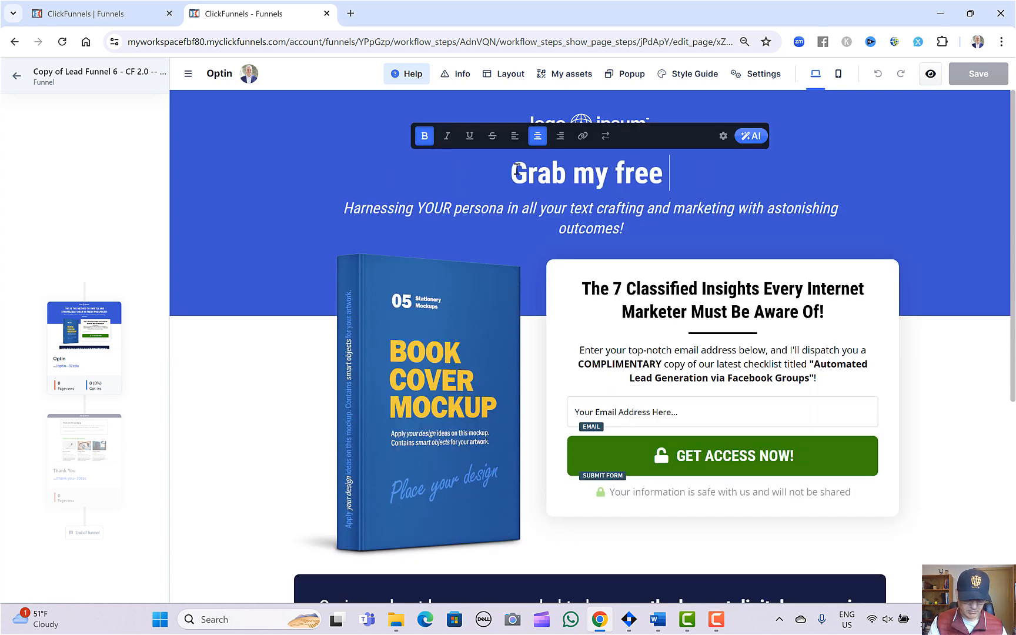
{"action": "type", "text": "ebo"}
{"action": "type", "text": "ok"}
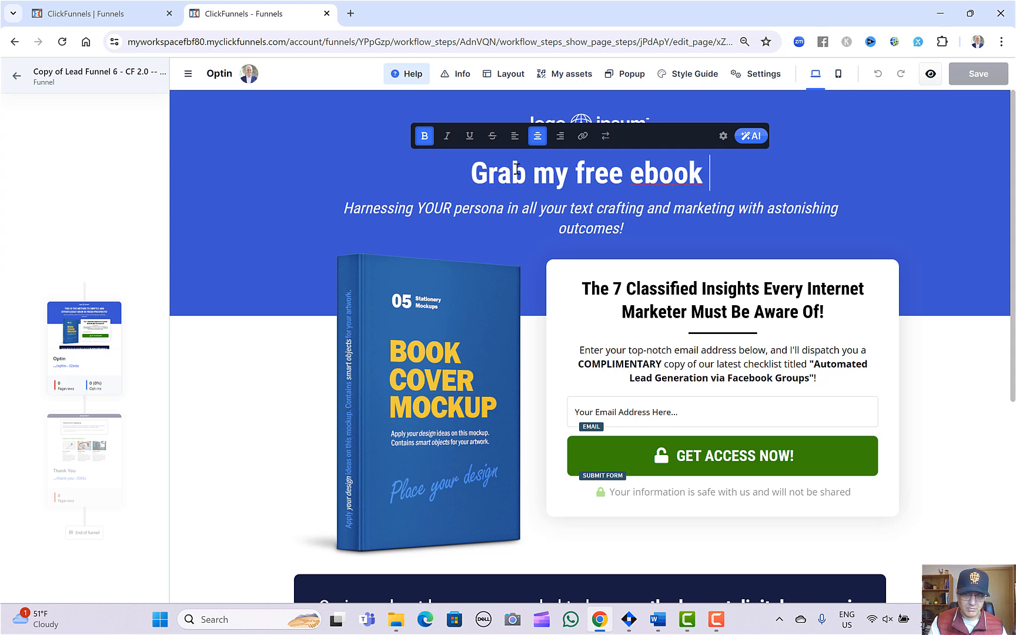
{"action": "type", "text": " to learn "}
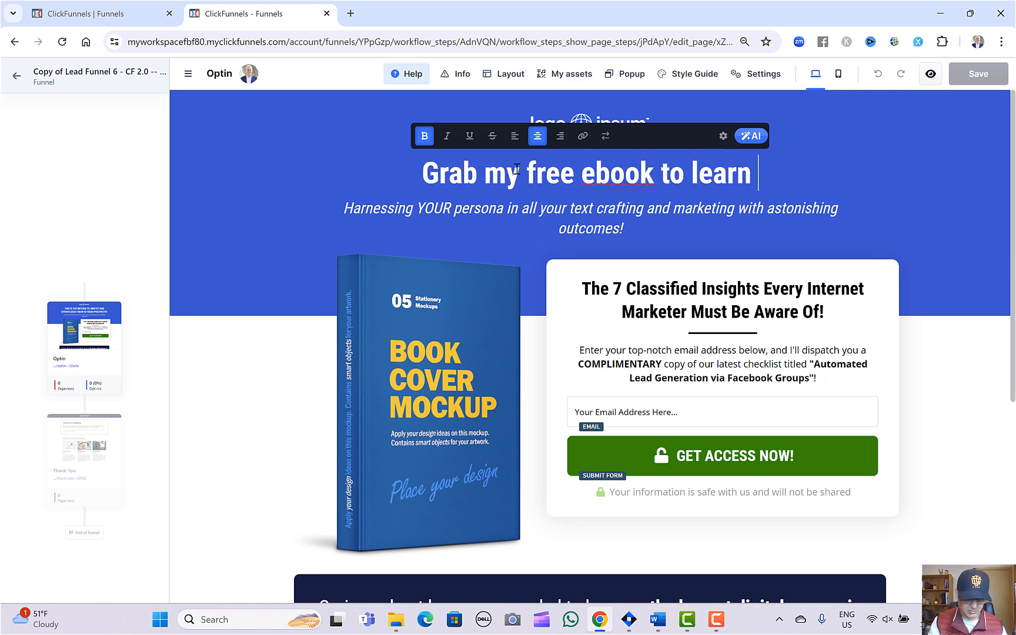
{"action": "type", "text": "how to make money online"}
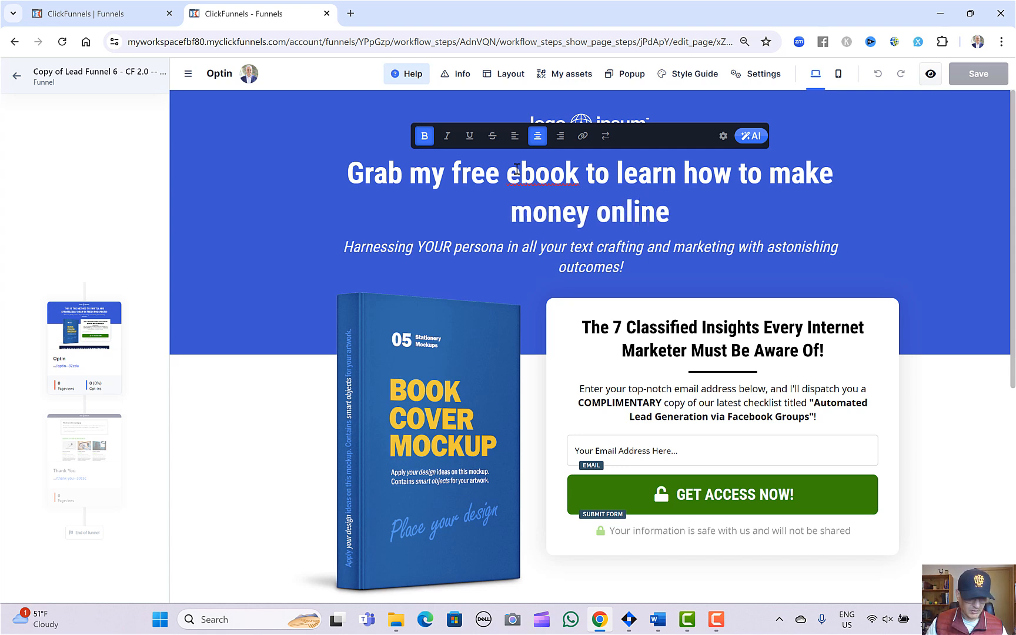
{"action": "type", "text": "!"}
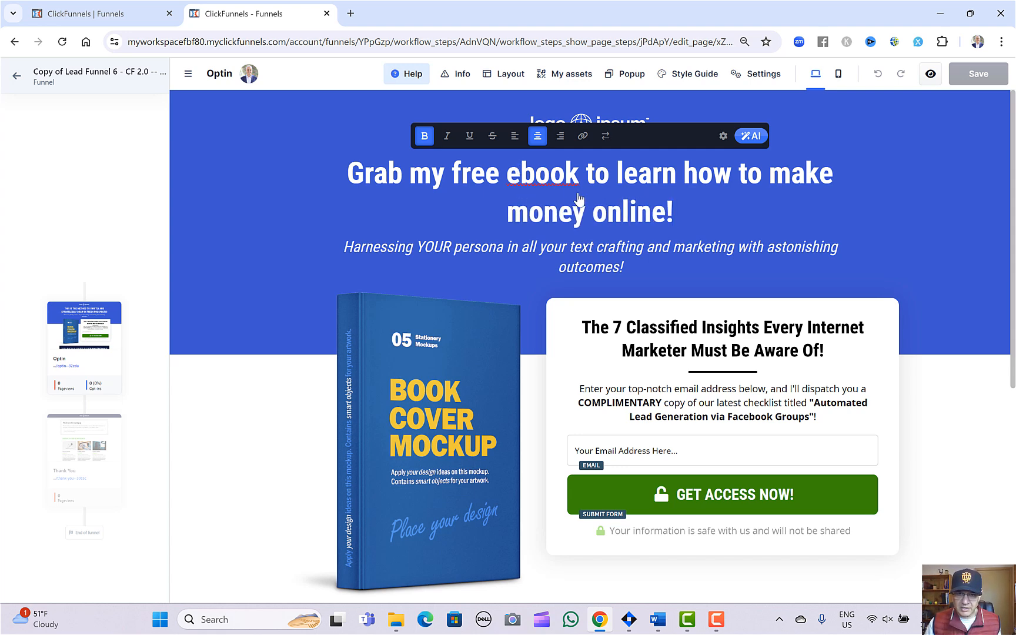
{"action": "left_click", "coordinate": [350, 176]}
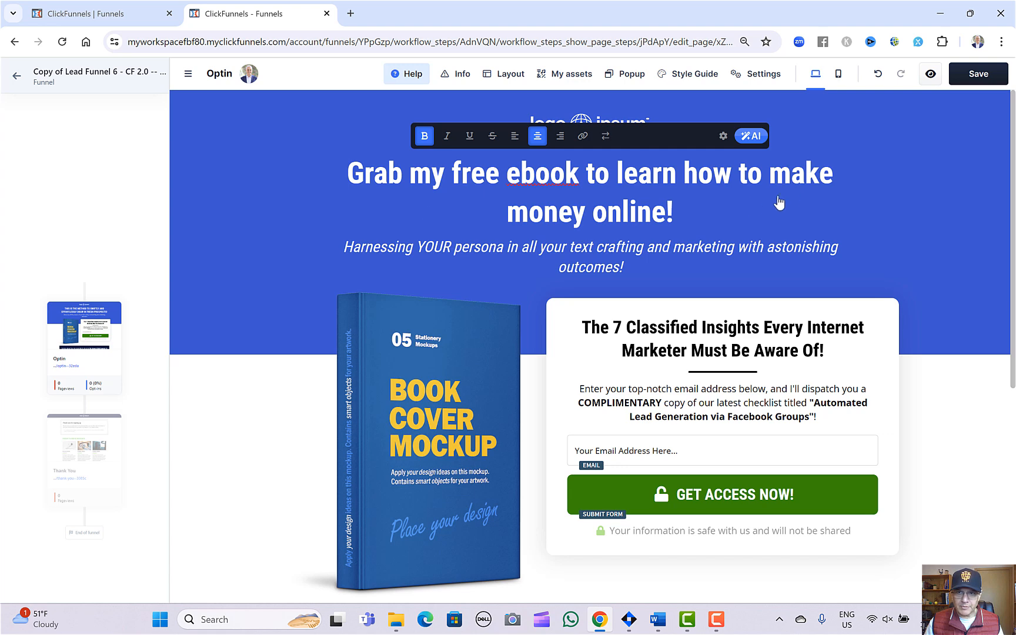
{"action": "left_click", "coordinate": [240, 299]}
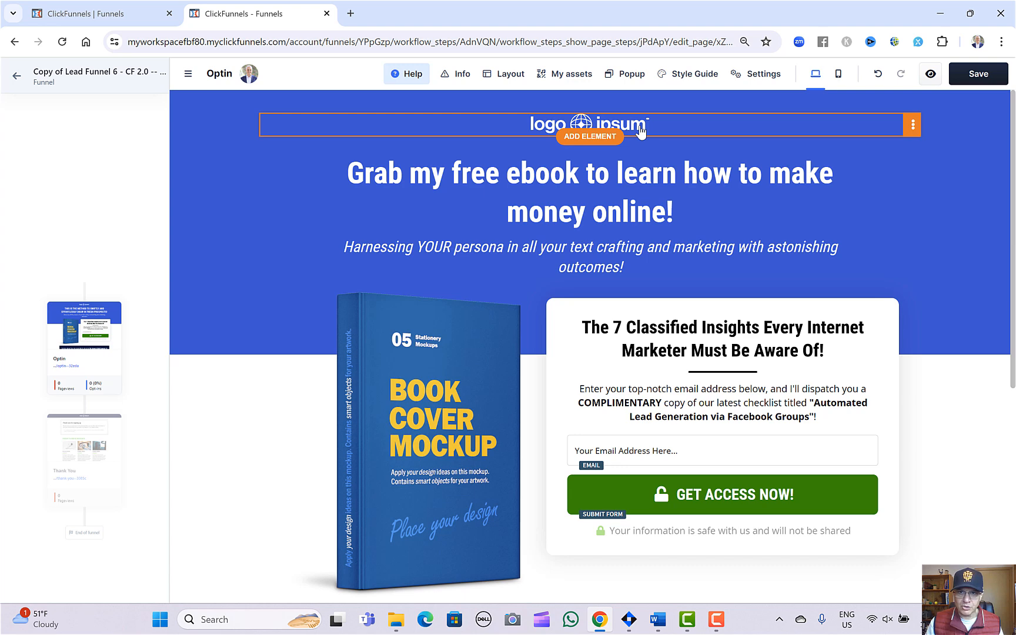
Replace the placeholder logo above the headline with the round blue SR logo from page 2 of the image gallery.
{"action": "left_click", "coordinate": [722, 131]}
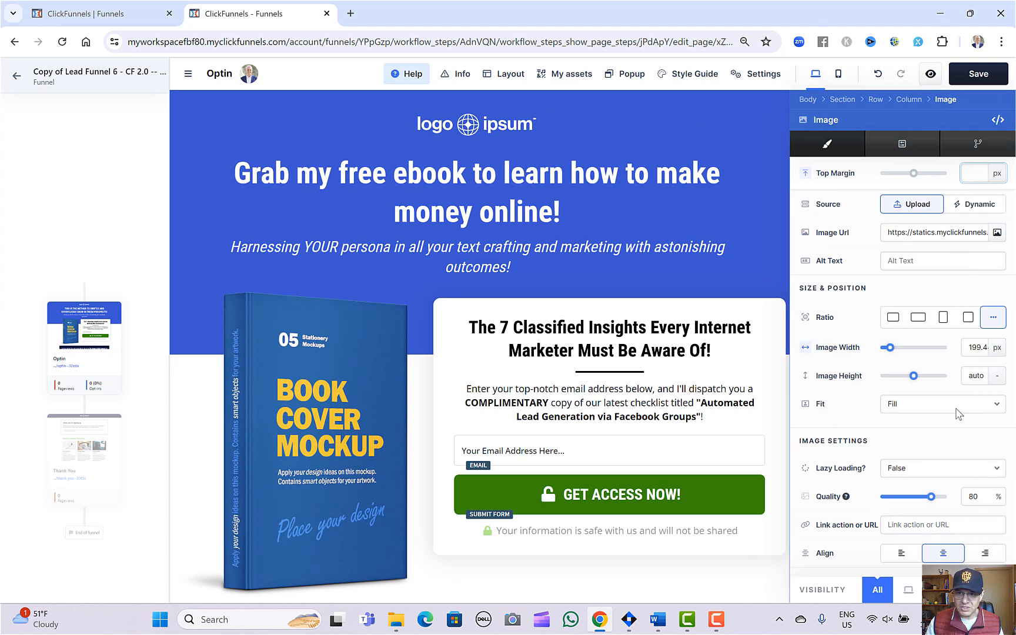
{"action": "left_click", "coordinate": [997, 234]}
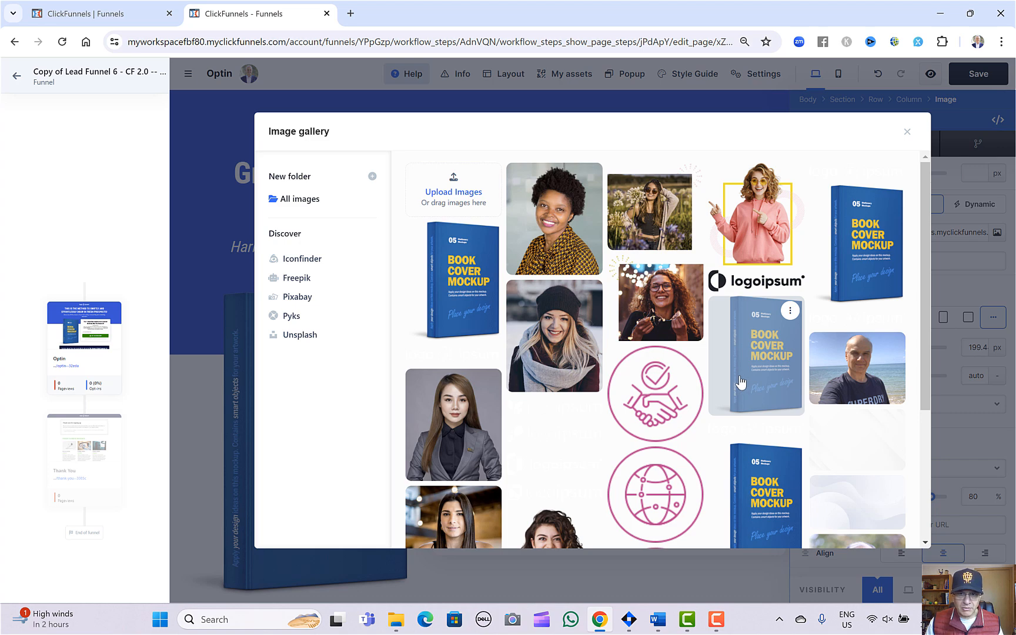
{"action": "scroll", "coordinate": [740, 383], "scroll_direction": "down", "scroll_amount": 3}
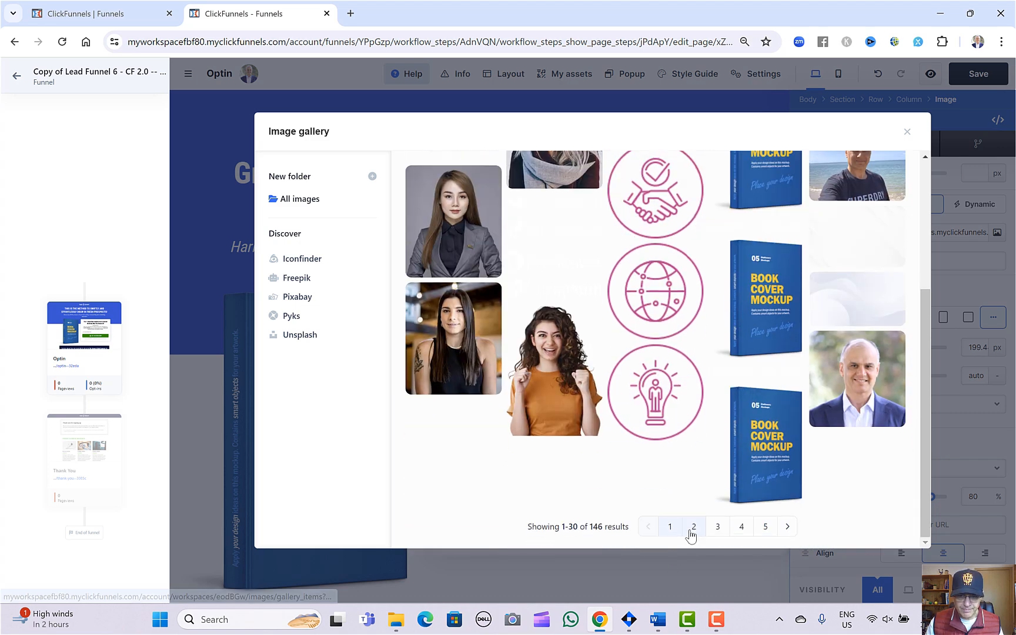
{"action": "left_click", "coordinate": [693, 528]}
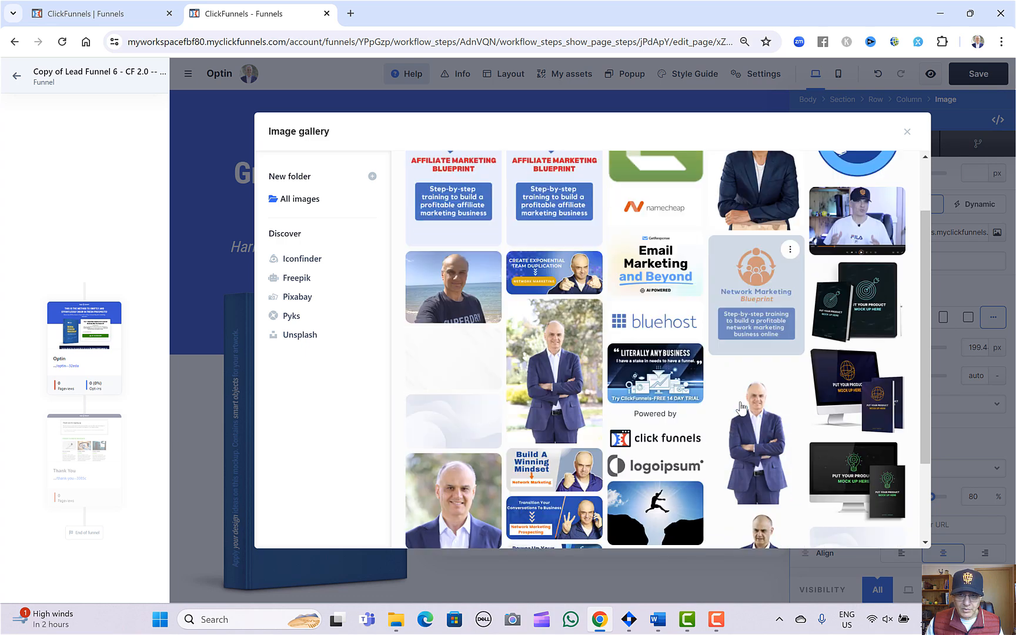
{"action": "scroll", "coordinate": [742, 407], "scroll_direction": "down", "scroll_amount": 1}
{"action": "scroll", "coordinate": [744, 405], "scroll_direction": "up", "scroll_amount": 2}
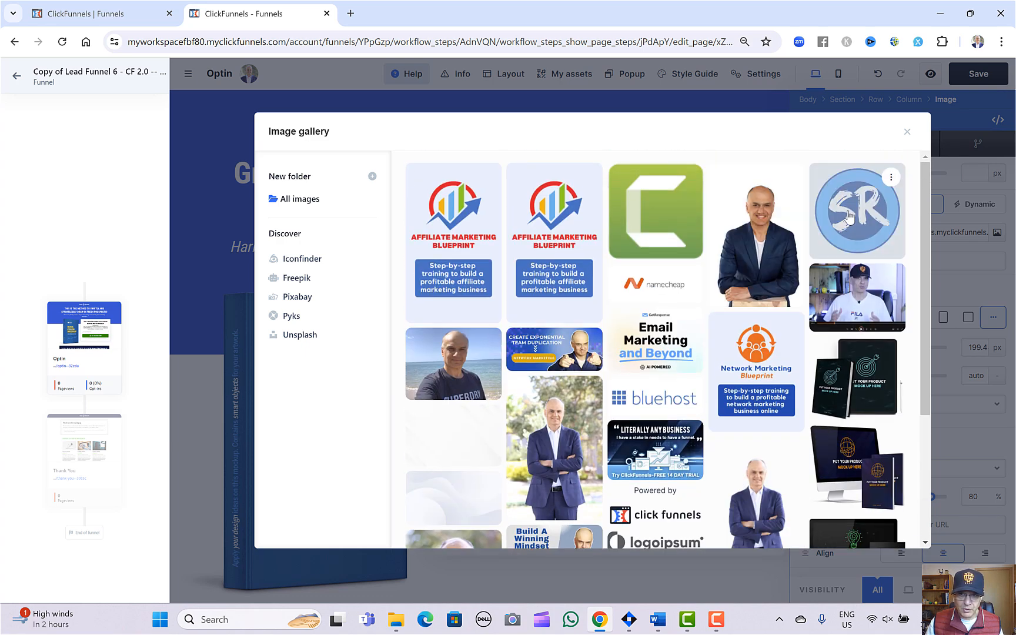
{"action": "left_click", "coordinate": [849, 216]}
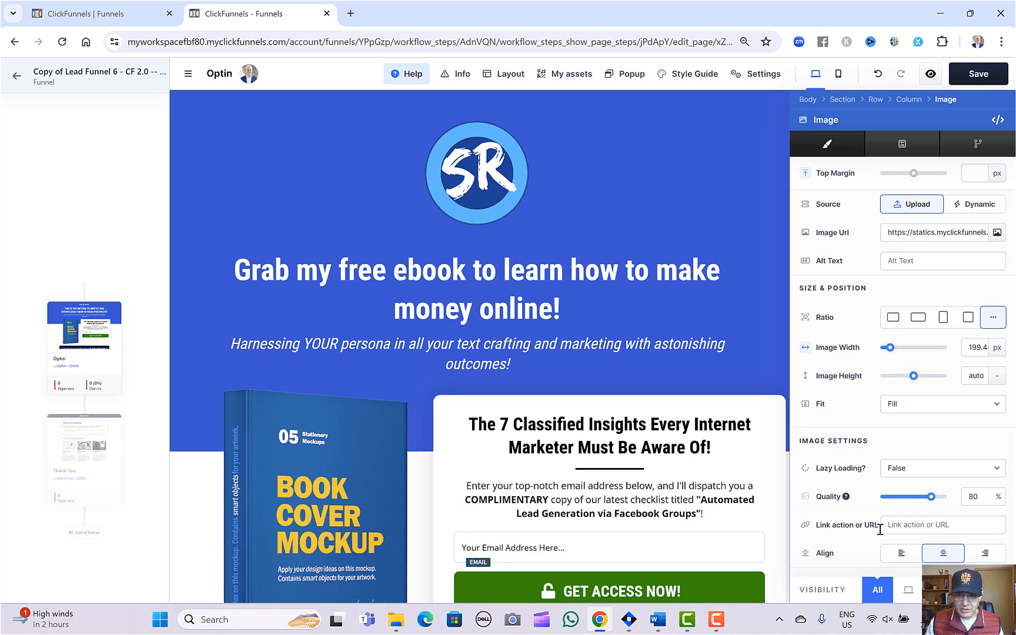
Shrink the round SR logo above the headline to an image width of 111 px.
{"action": "left_click", "coordinate": [889, 349]}
{"action": "left_click_drag", "start_coordinate": [889, 349], "coordinate": [888, 351]}
{"action": "left_click", "coordinate": [705, 229]}
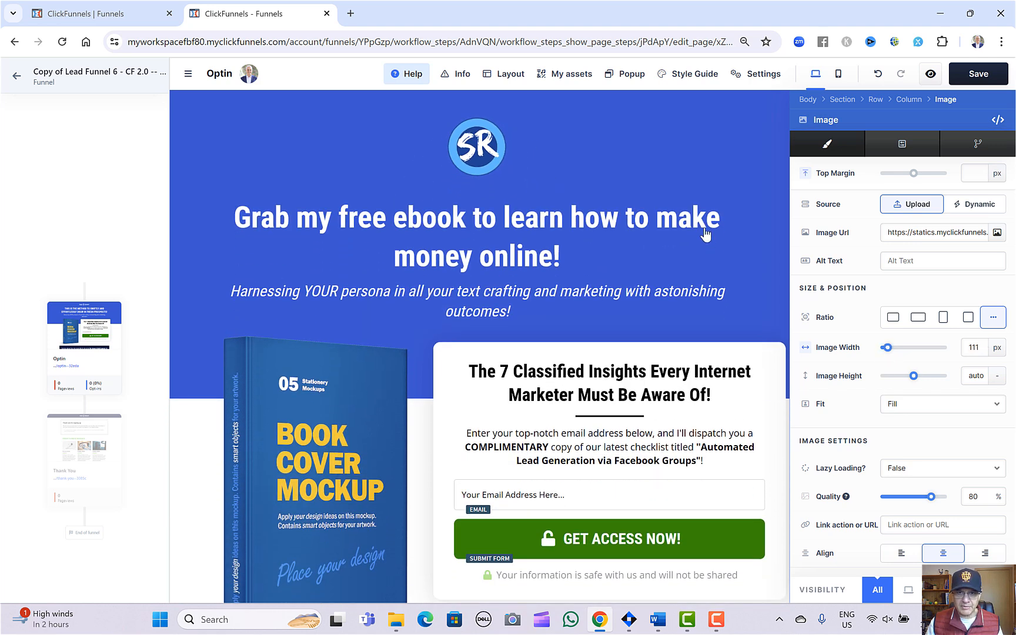
Replace the book cover mockup with the first Affiliate Marketing Blueprint image from the image gallery and set its width to 71%.
{"action": "scroll", "coordinate": [554, 265], "scroll_direction": "down", "scroll_amount": 2}
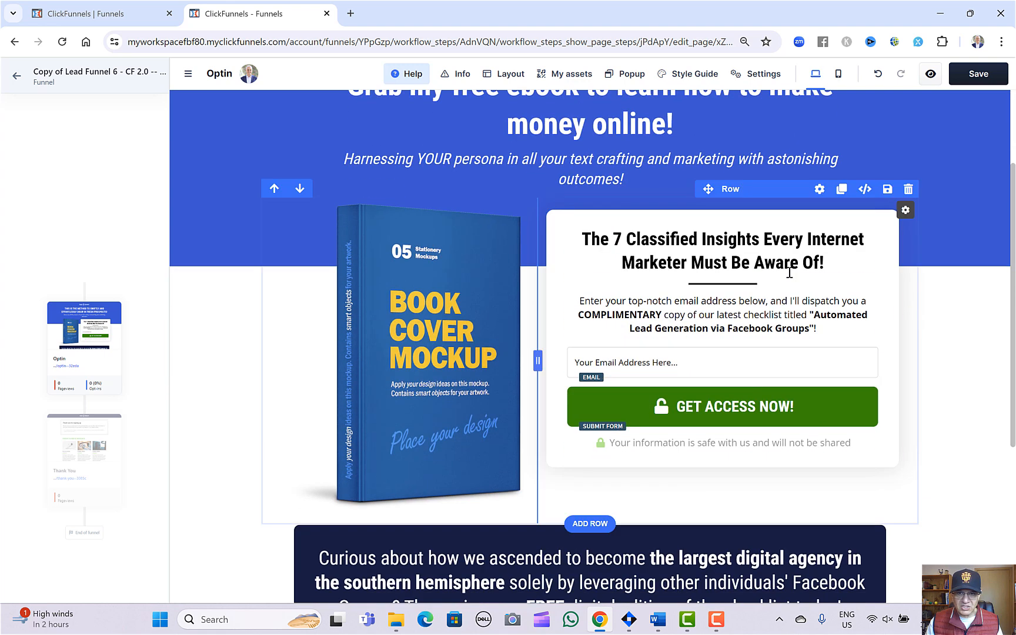
{"action": "scroll", "coordinate": [551, 262], "scroll_direction": "down", "scroll_amount": 1}
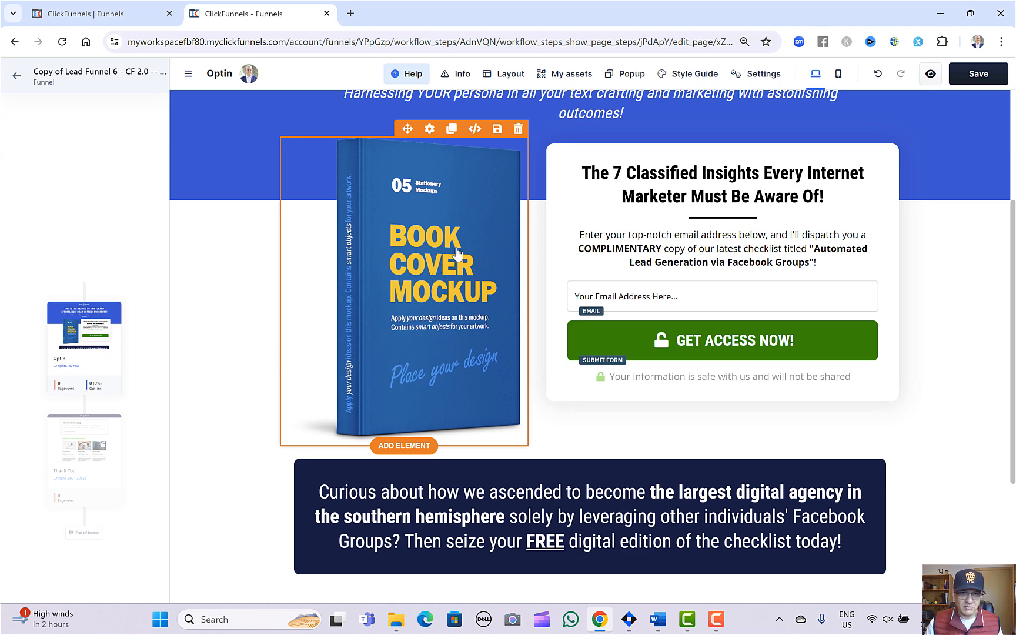
{"action": "left_click", "coordinate": [428, 129]}
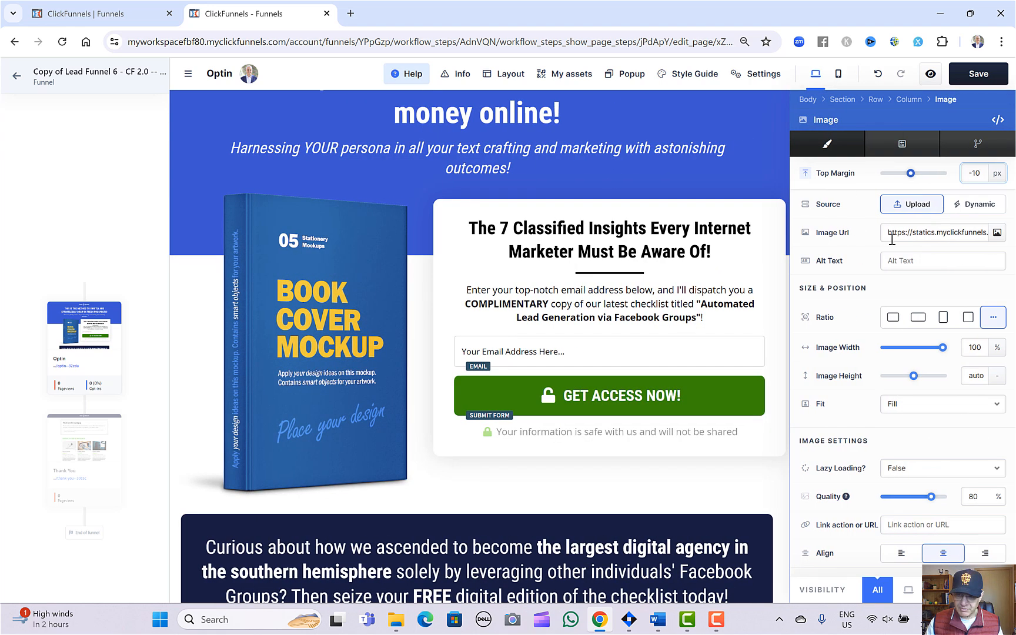
{"action": "left_click", "coordinate": [996, 235]}
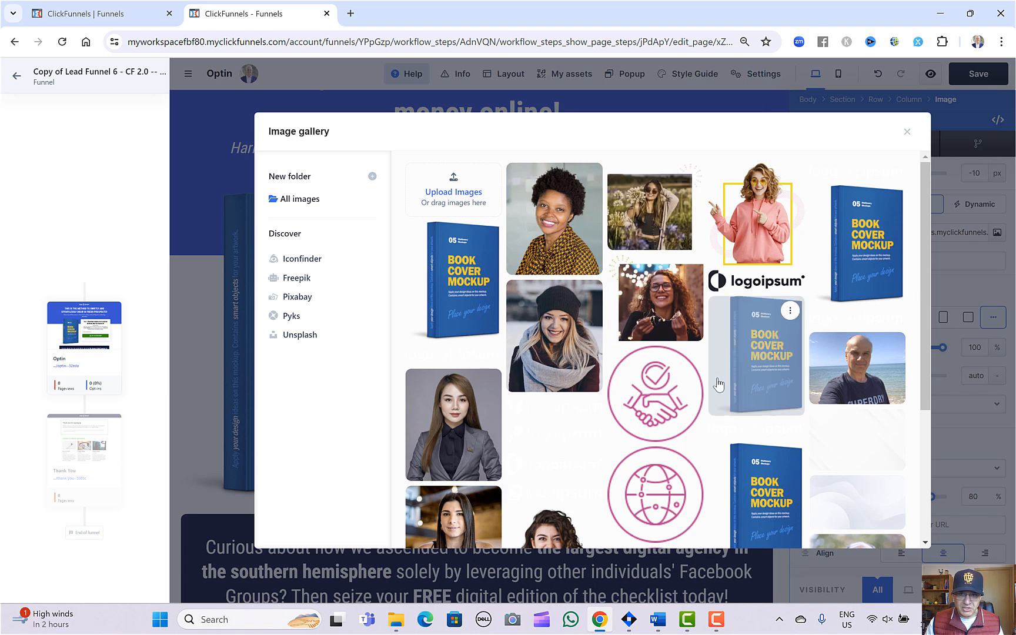
{"action": "scroll", "coordinate": [826, 316], "scroll_direction": "down", "scroll_amount": 2}
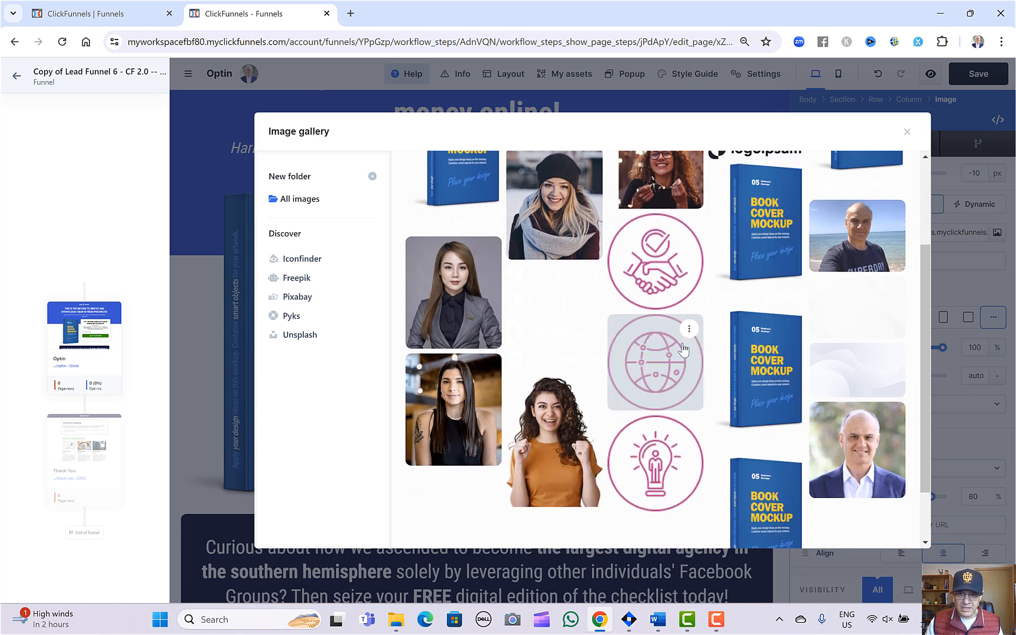
{"action": "scroll", "coordinate": [683, 349], "scroll_direction": "up", "scroll_amount": 3}
{"action": "scroll", "coordinate": [684, 335], "scroll_direction": "down", "scroll_amount": 6}
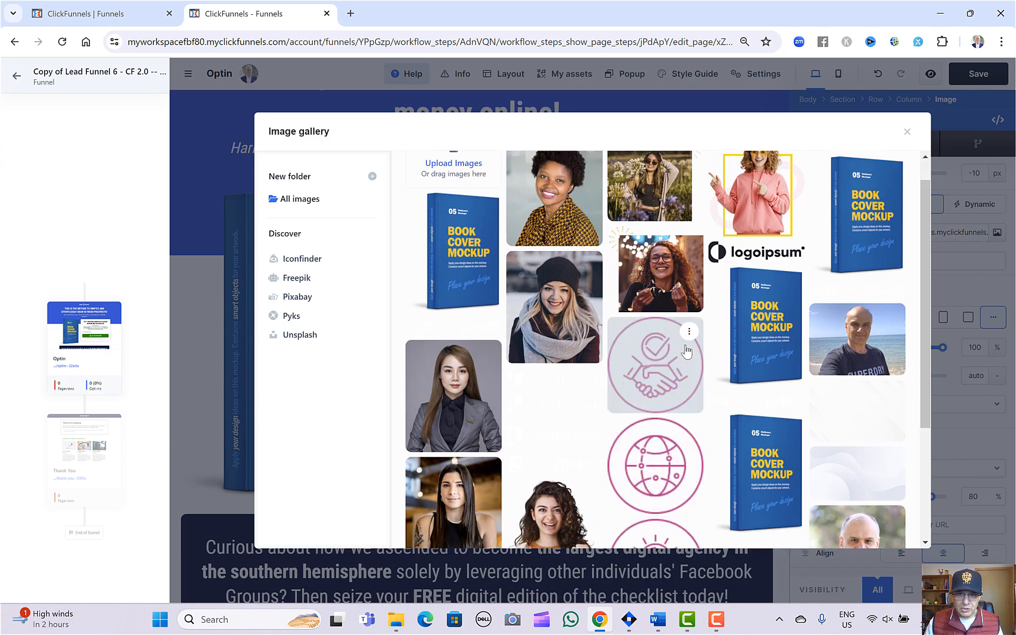
{"action": "left_click", "coordinate": [695, 527]}
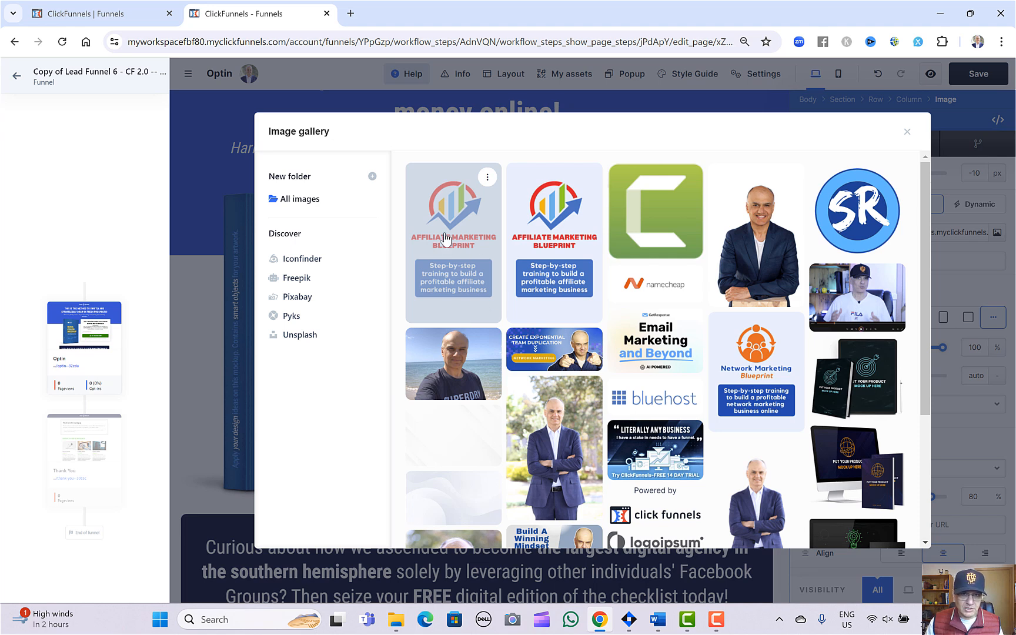
{"action": "left_click", "coordinate": [462, 240]}
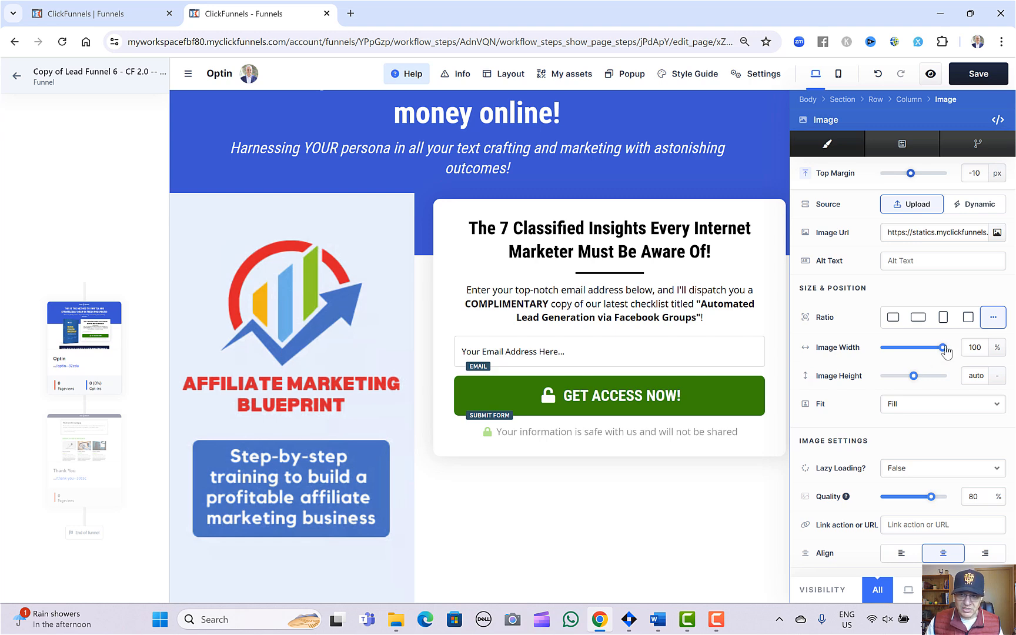
{"action": "left_click_drag", "start_coordinate": [942, 349], "coordinate": [926, 349]}
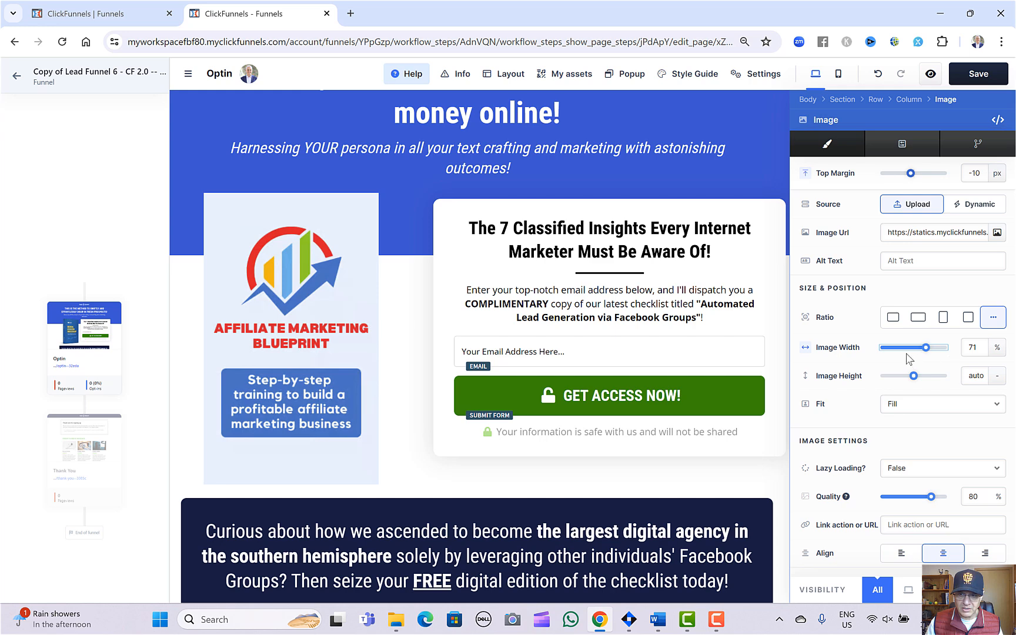
{"action": "left_click", "coordinate": [417, 307]}
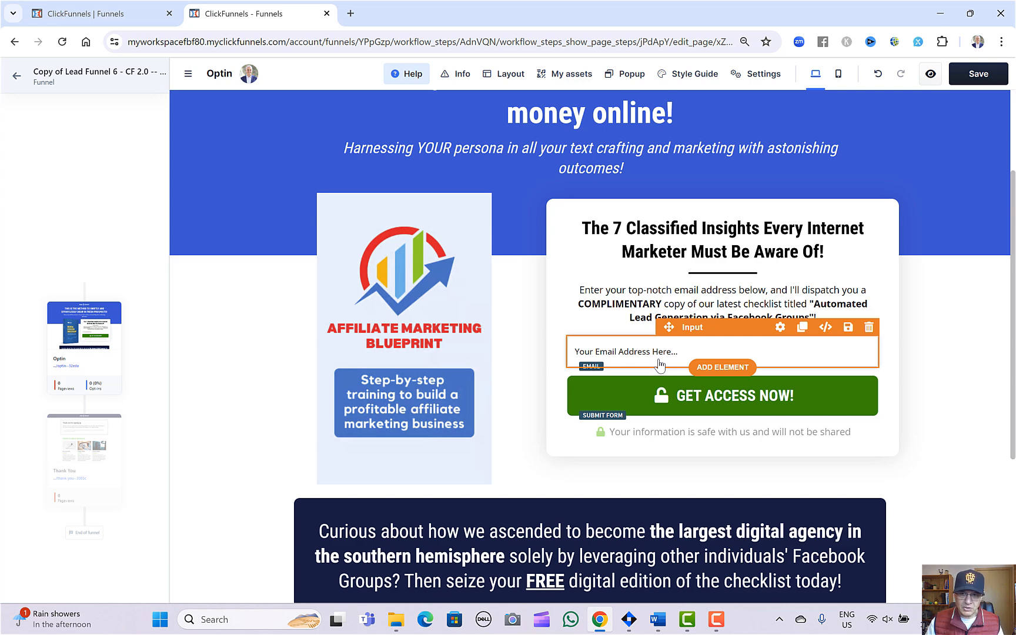
Add an input field beneath the email field of the opt-in form and set its input type to First Name.
{"action": "left_click", "coordinate": [709, 367]}
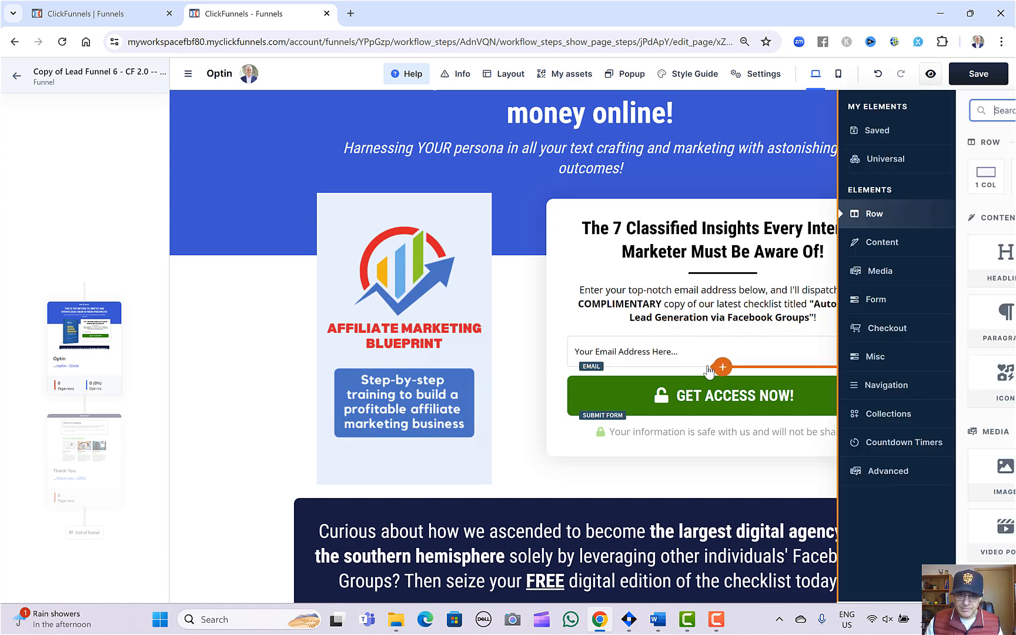
{"action": "scroll", "coordinate": [879, 341], "scroll_direction": "down", "scroll_amount": 3}
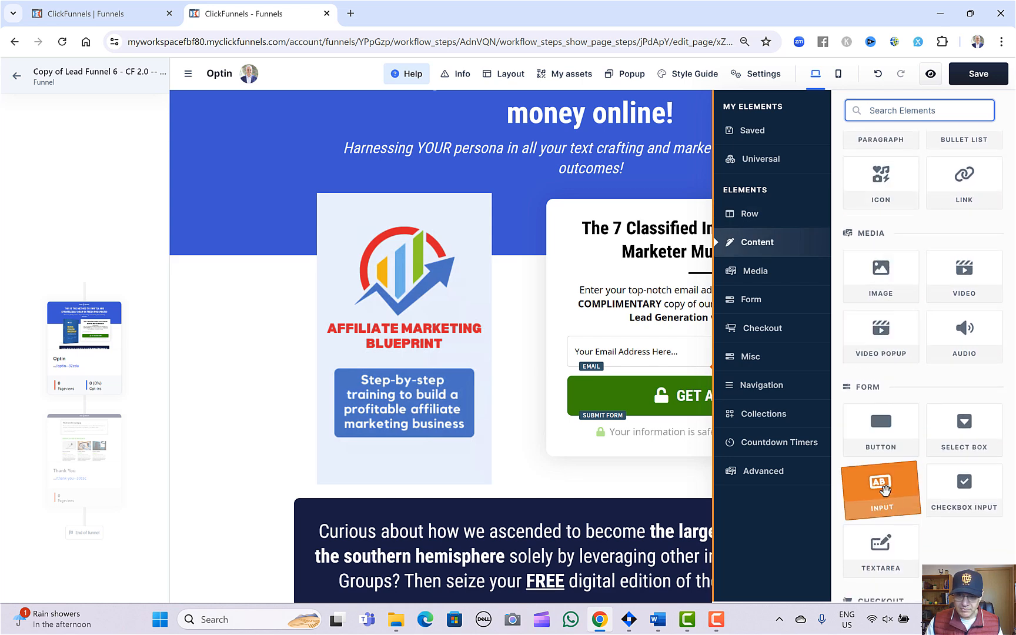
{"action": "left_click_drag", "start_coordinate": [883, 488], "coordinate": [569, 347]}
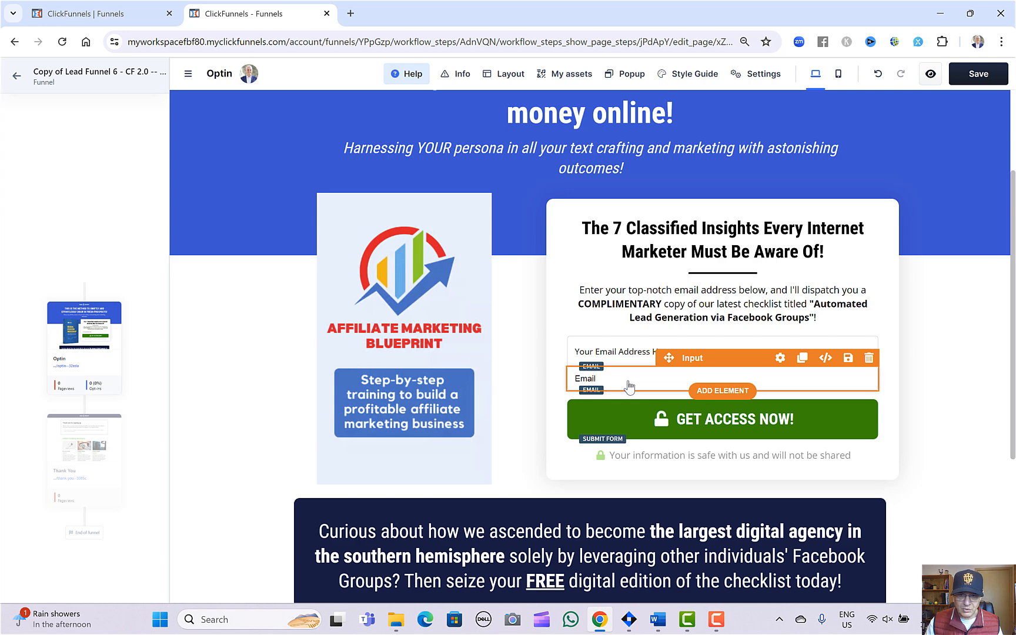
{"action": "left_click", "coordinate": [779, 358]}
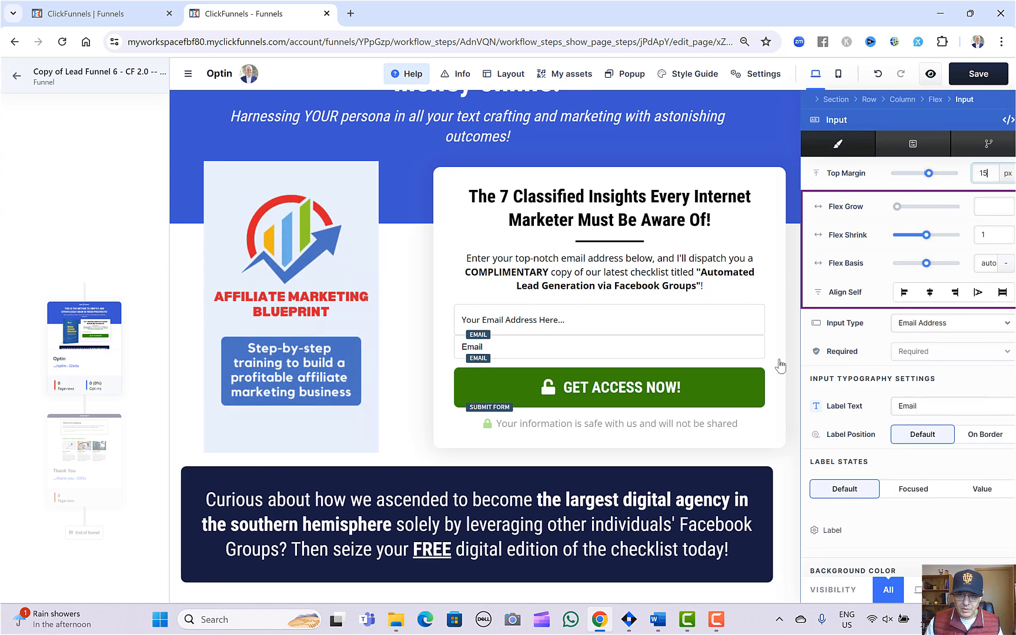
{"action": "left_click", "coordinate": [958, 328]}
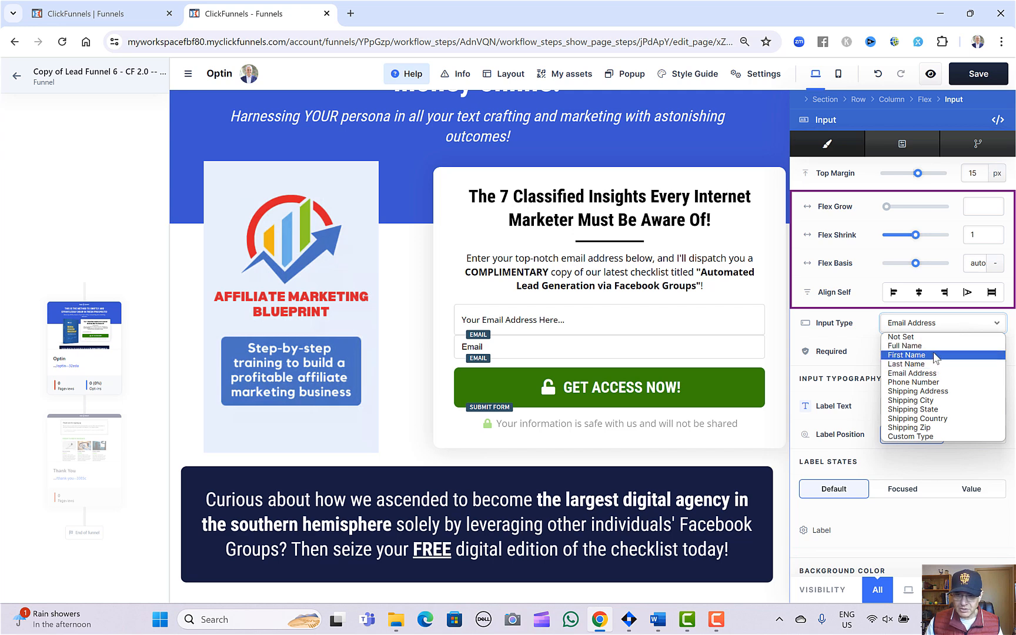
{"action": "left_click", "coordinate": [906, 355]}
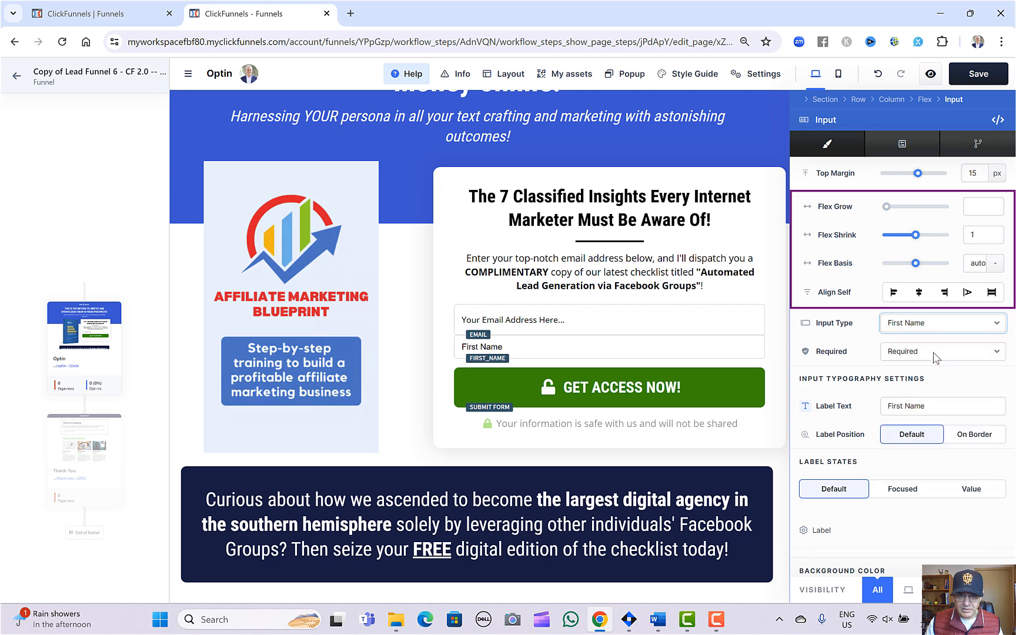
{"action": "left_click", "coordinate": [532, 356]}
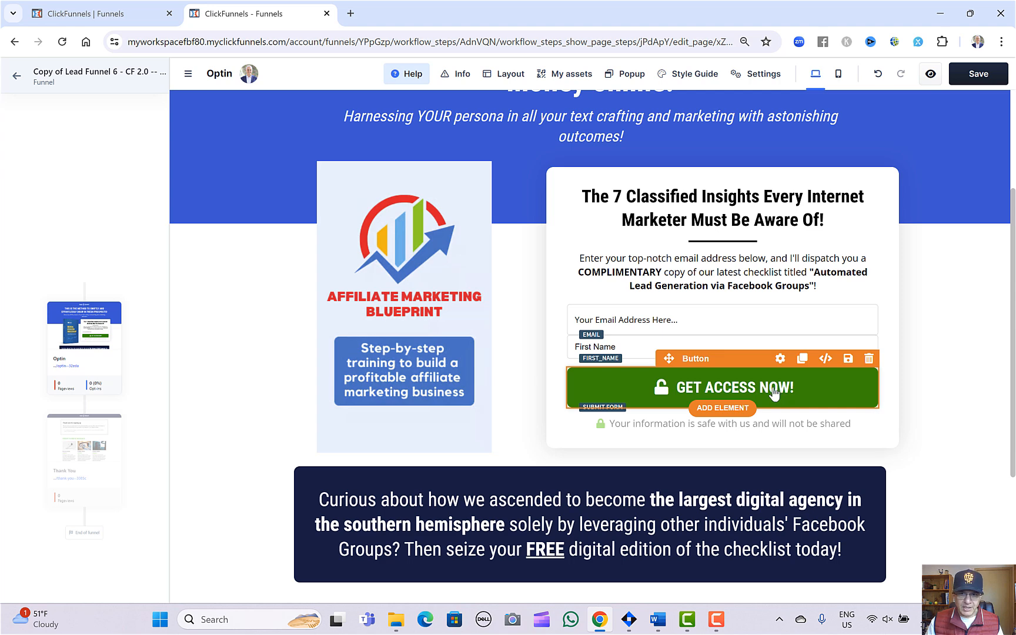
Check the Optin page down to its footer and save the page.
{"action": "scroll", "coordinate": [764, 388], "scroll_direction": "down", "scroll_amount": 3}
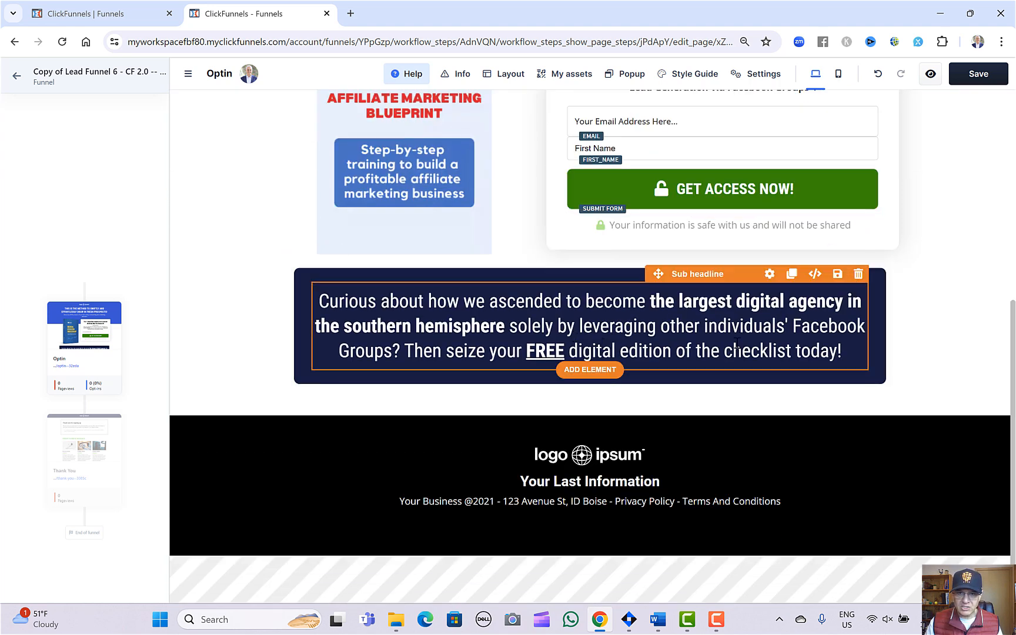
{"action": "scroll", "coordinate": [737, 344], "scroll_direction": "up", "scroll_amount": 6}
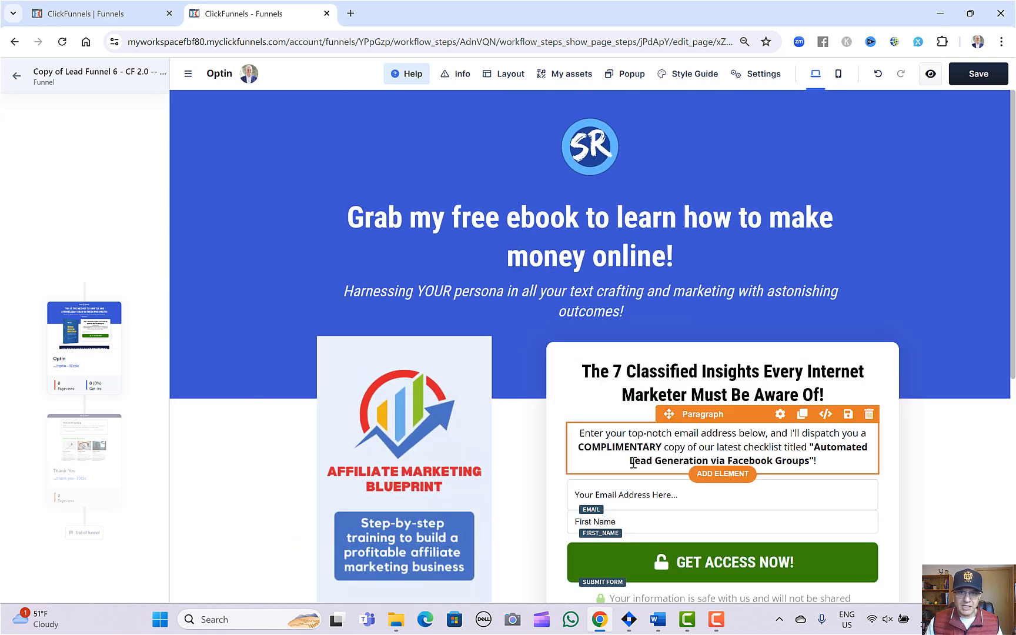
{"action": "left_click", "coordinate": [978, 75]}
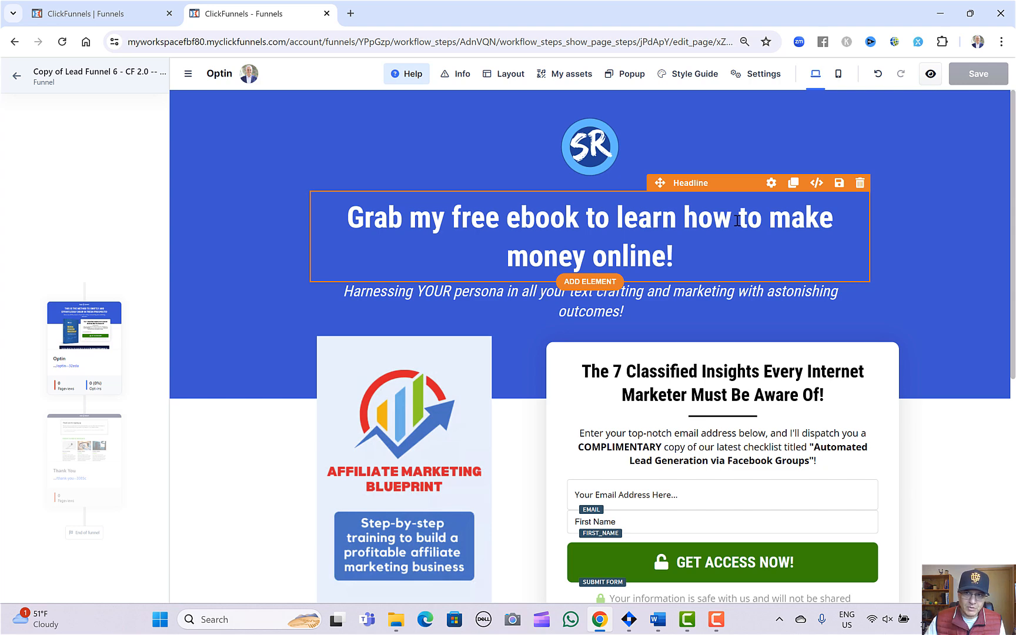
Examine the Optin page's layout in the mobile view from logo to footer and return to the desktop view.
{"action": "left_click", "coordinate": [839, 74]}
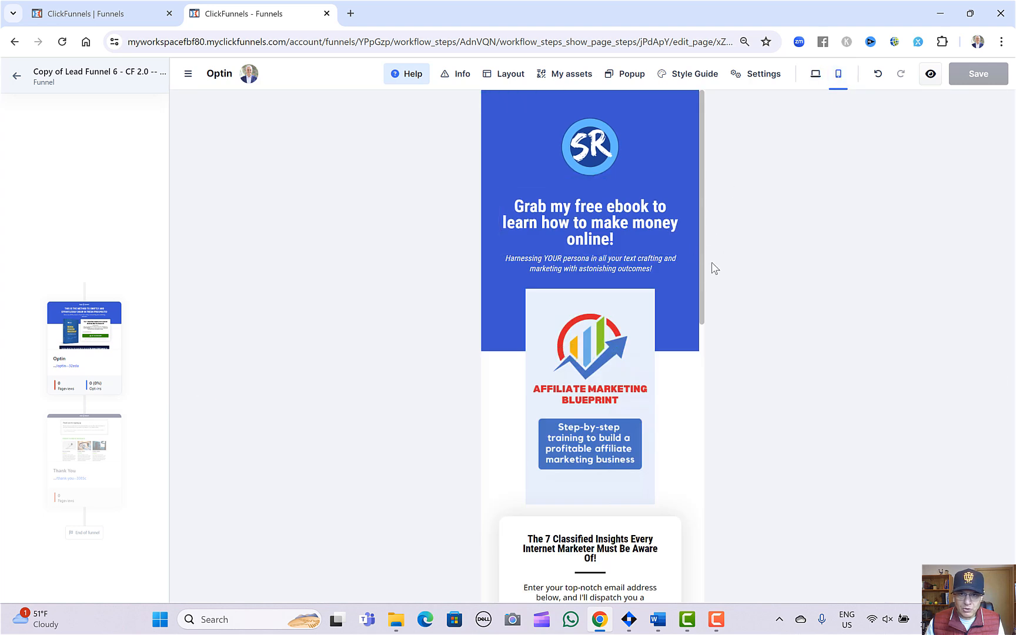
{"action": "scroll", "coordinate": [682, 322], "scroll_direction": "down", "scroll_amount": 1}
{"action": "scroll", "coordinate": [682, 322], "scroll_direction": "down", "scroll_amount": 2}
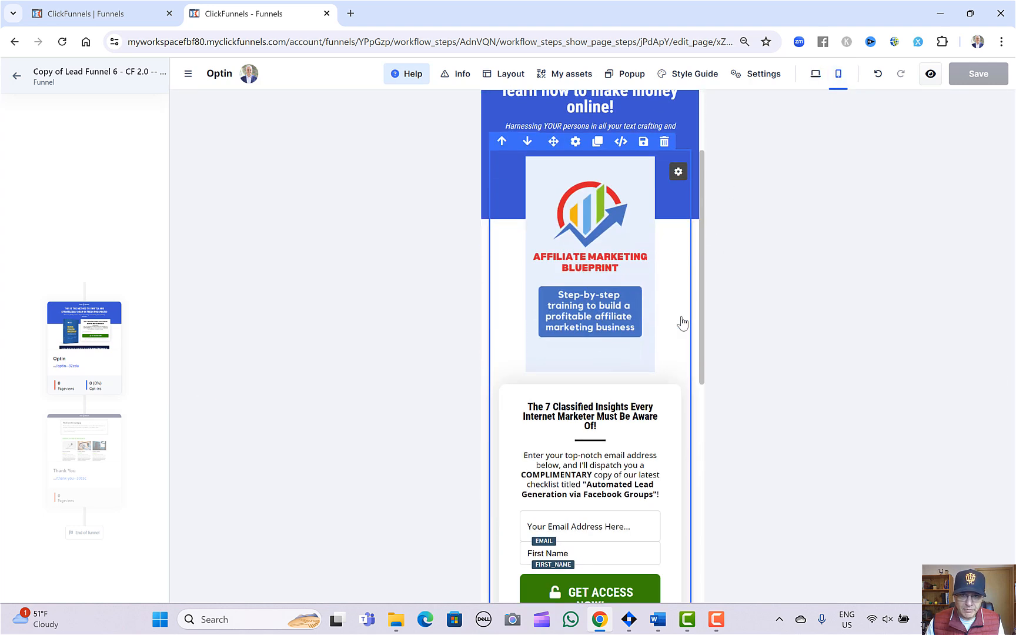
{"action": "scroll", "coordinate": [682, 322], "scroll_direction": "down", "scroll_amount": 5}
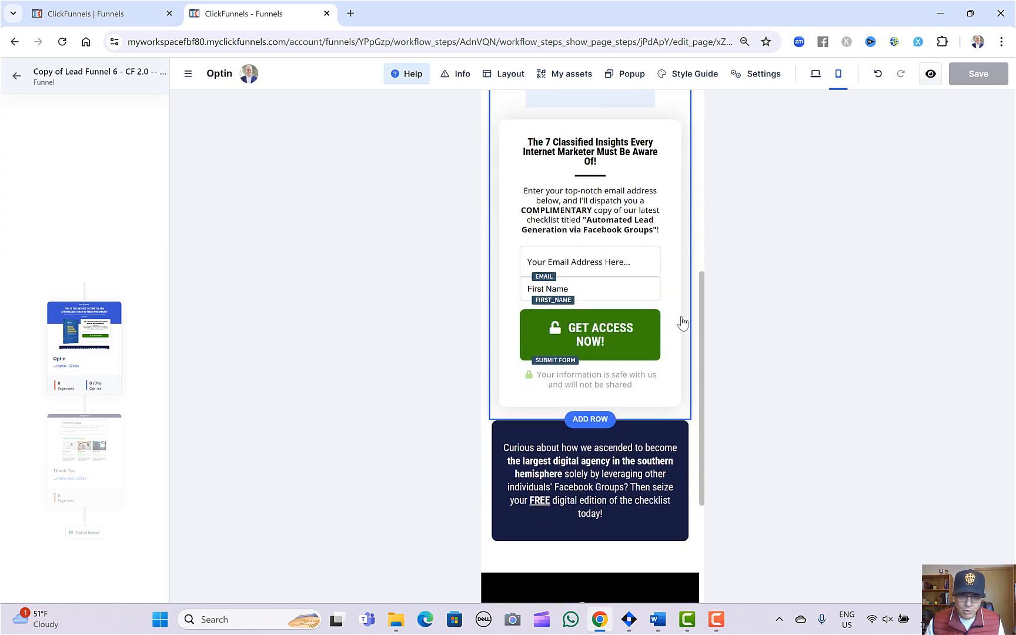
{"action": "scroll", "coordinate": [682, 322], "scroll_direction": "down", "scroll_amount": 4}
{"action": "scroll", "coordinate": [682, 322], "scroll_direction": "up", "scroll_amount": 5}
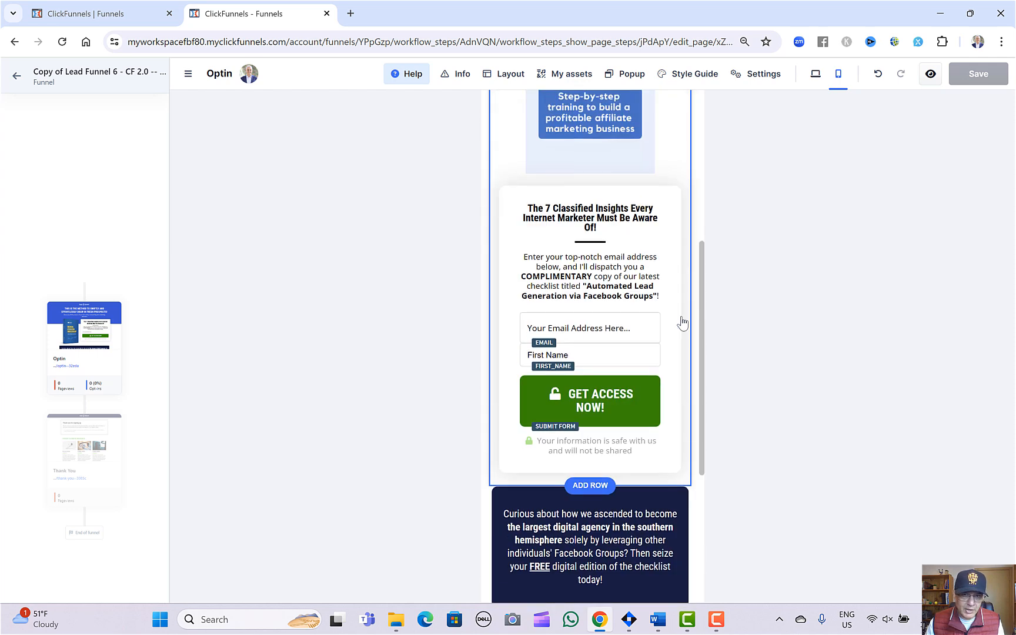
{"action": "scroll", "coordinate": [682, 322], "scroll_direction": "up", "scroll_amount": 6}
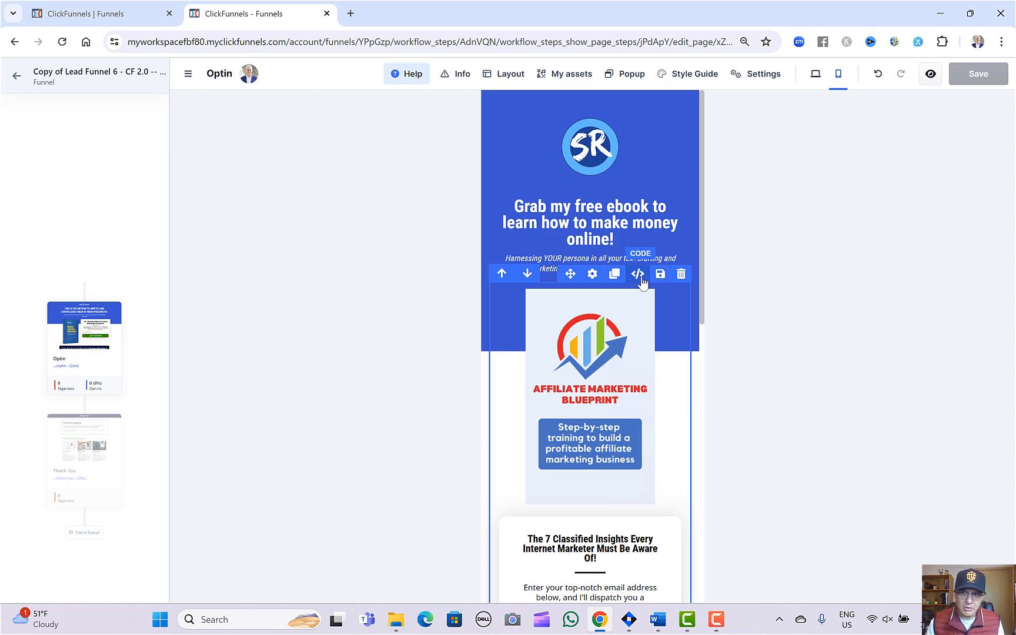
{"action": "left_click", "coordinate": [815, 77]}
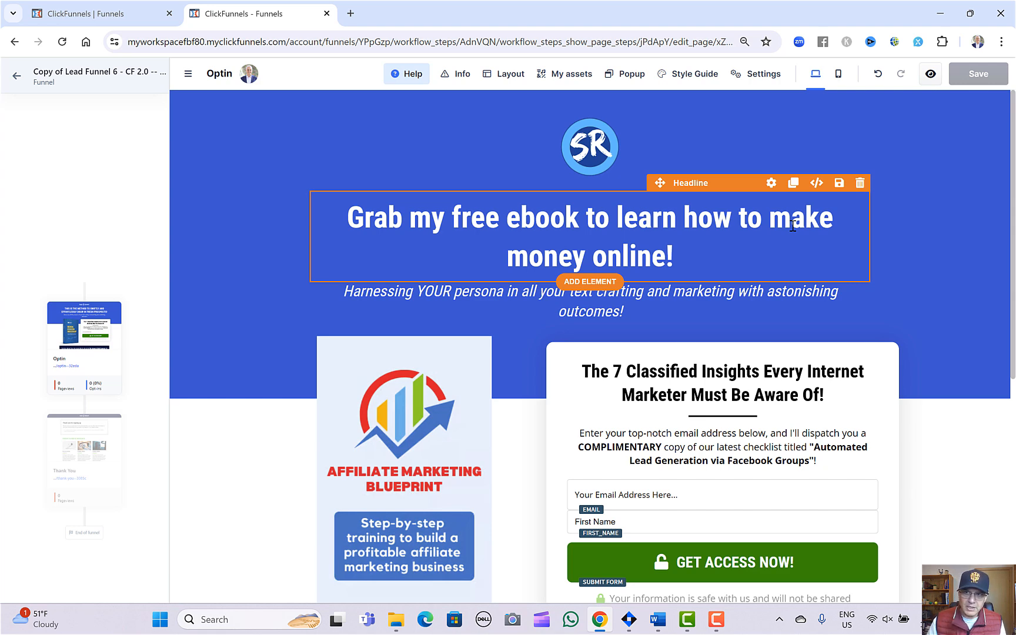
Preview the Optin page, look through its live version in the browser and close it again.
{"action": "left_click", "coordinate": [929, 75]}
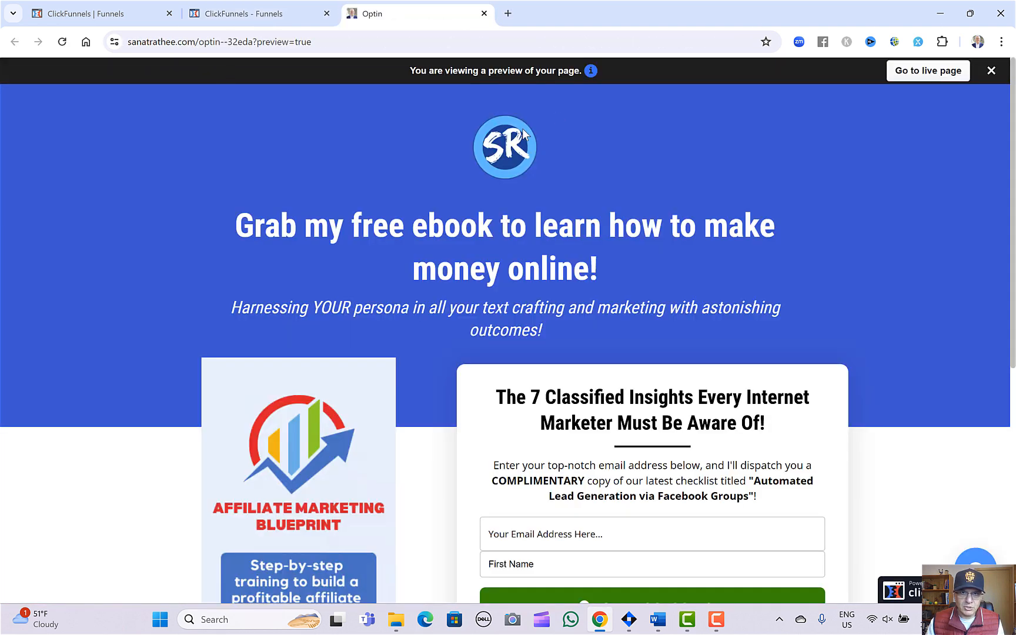
{"action": "left_click", "coordinate": [926, 71]}
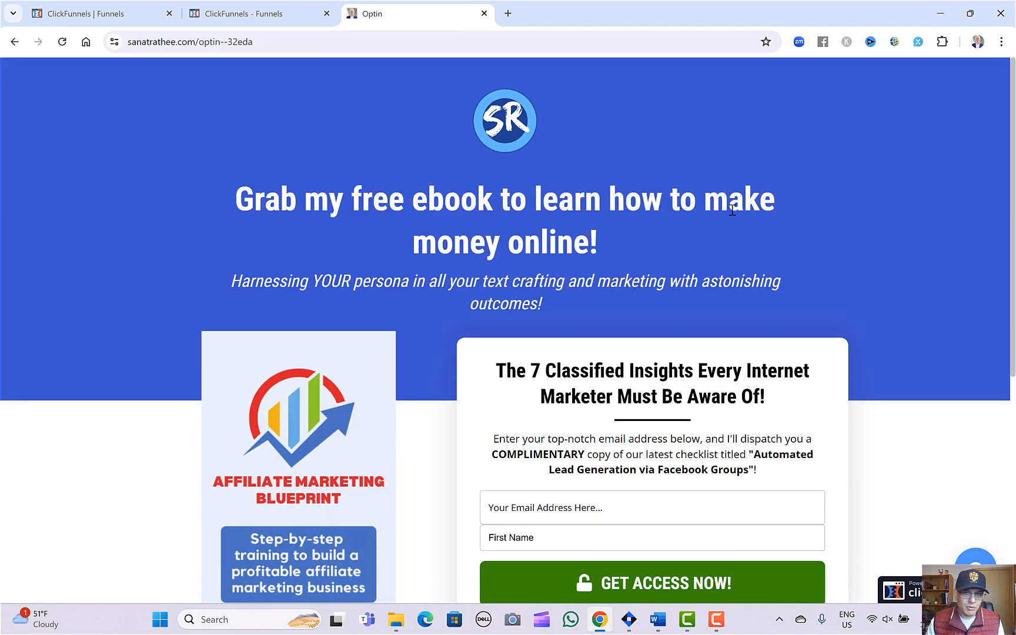
{"action": "scroll", "coordinate": [737, 239], "scroll_direction": "down", "scroll_amount": 3}
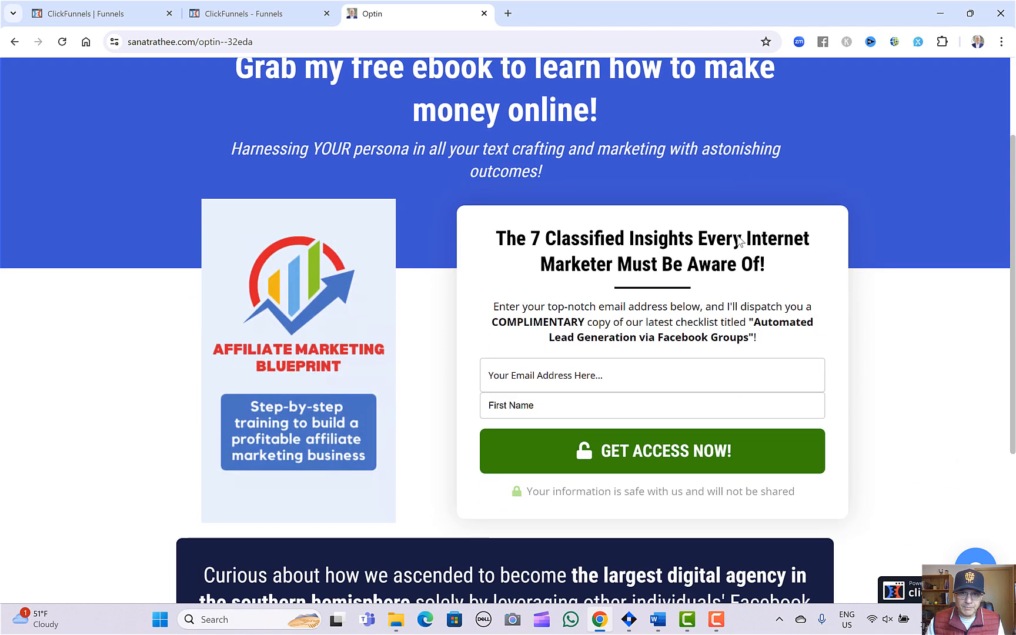
{"action": "scroll", "coordinate": [738, 236], "scroll_direction": "down", "scroll_amount": 5}
{"action": "scroll", "coordinate": [738, 235], "scroll_direction": "up", "scroll_amount": 6}
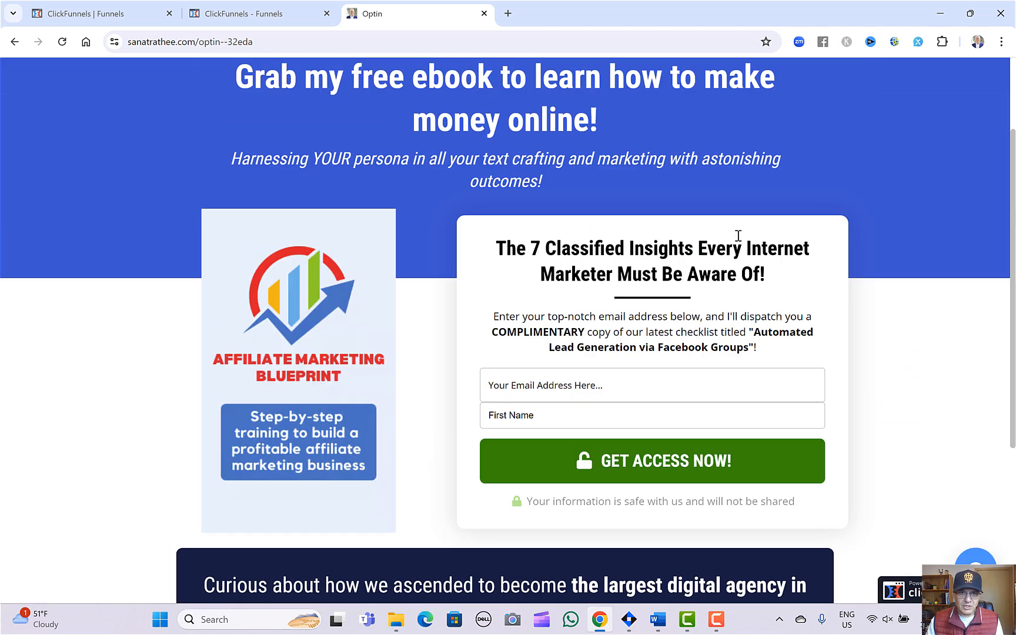
{"action": "scroll", "coordinate": [752, 277], "scroll_direction": "down", "scroll_amount": 4}
{"action": "scroll", "coordinate": [752, 277], "scroll_direction": "up", "scroll_amount": 7}
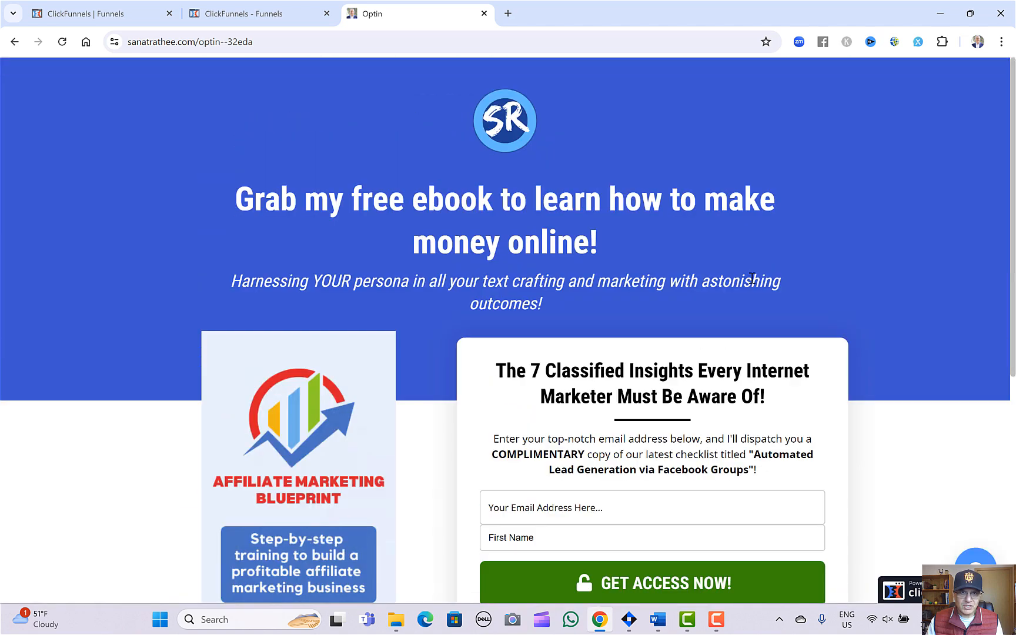
{"action": "left_click", "coordinate": [483, 14]}
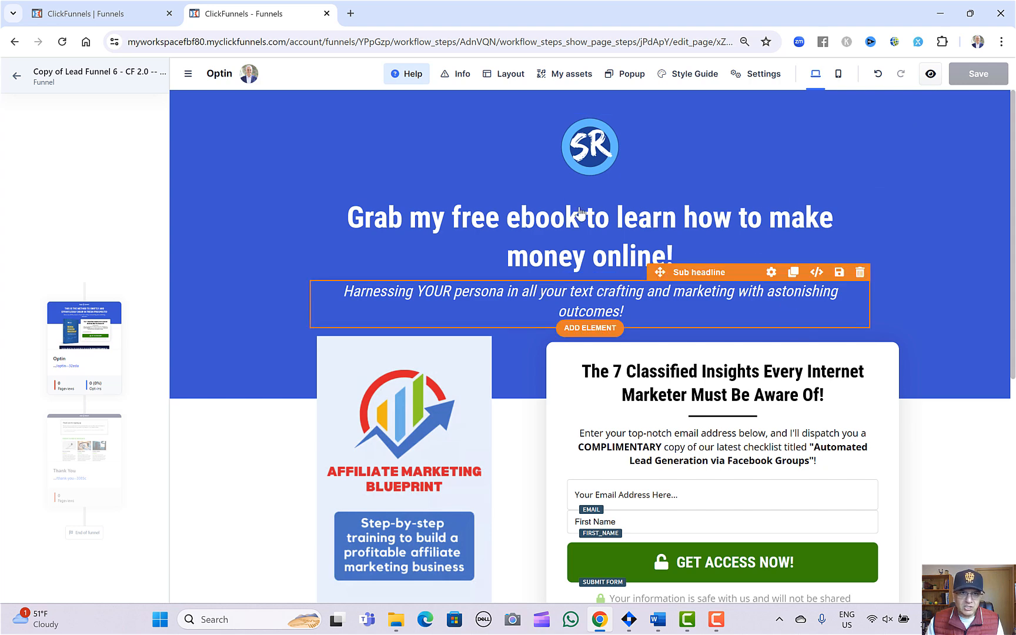
Return to the funnels list and open the help Resource Center.
{"action": "left_click", "coordinate": [123, 17]}
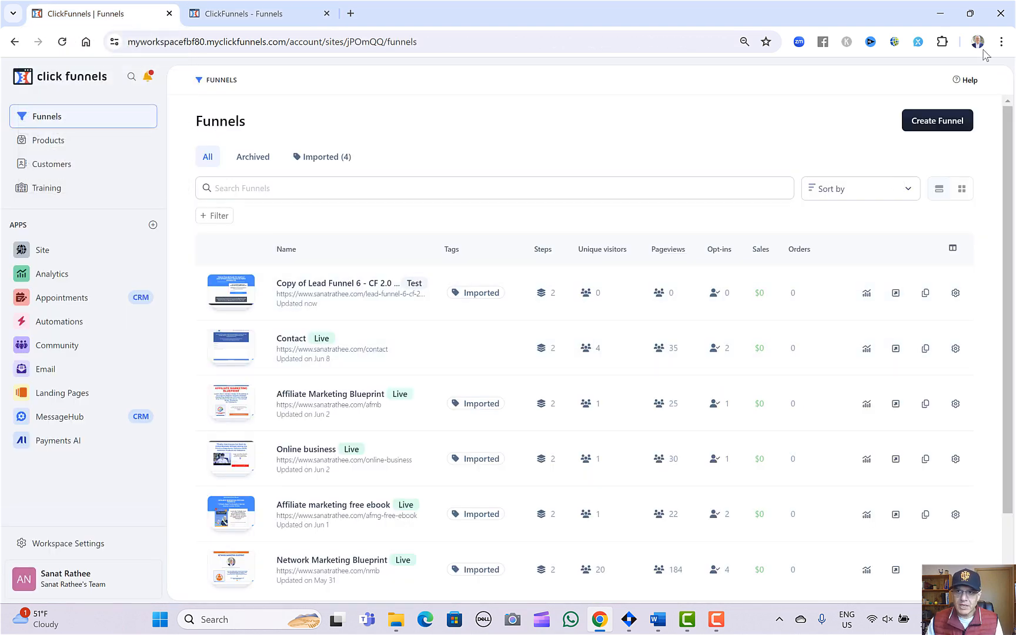
{"action": "left_click", "coordinate": [967, 81]}
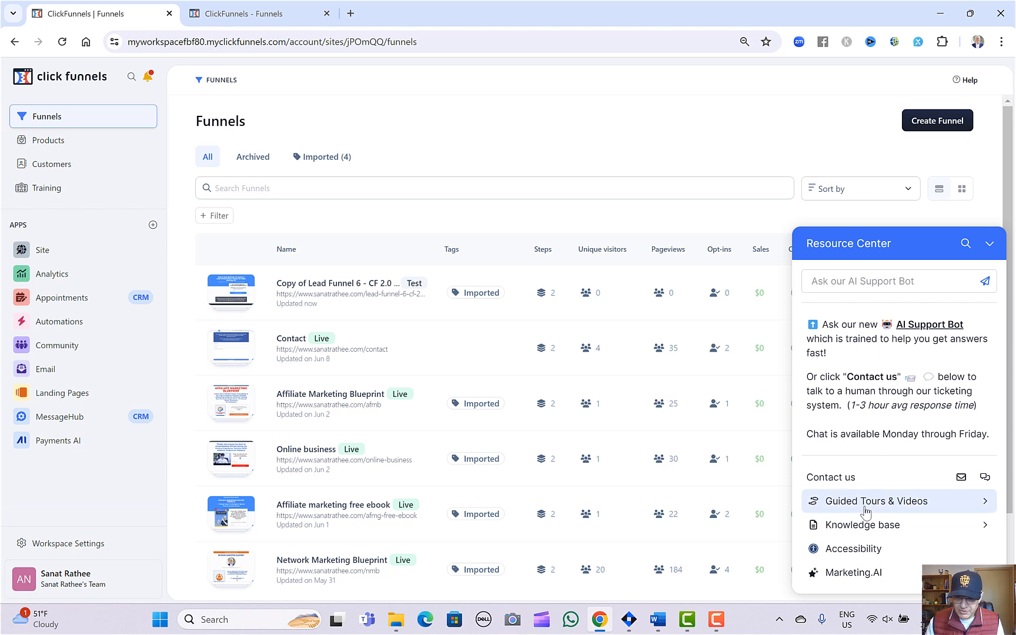
Look through the Guided Tours & Videos list in the Resource Center and return to its main view.
{"action": "left_click", "coordinate": [884, 507]}
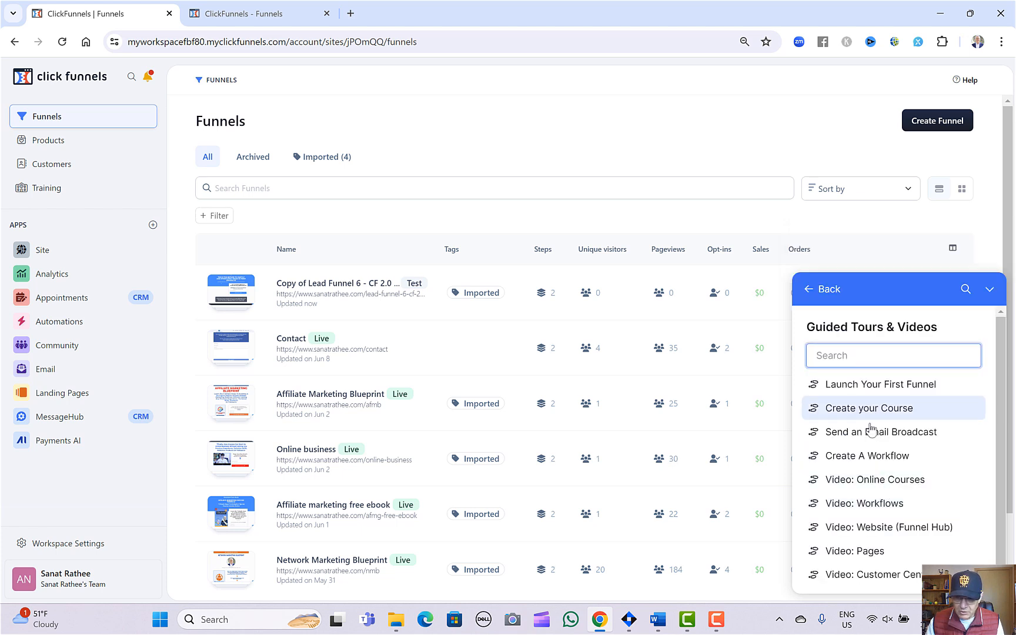
{"action": "left_click", "coordinate": [810, 291]}
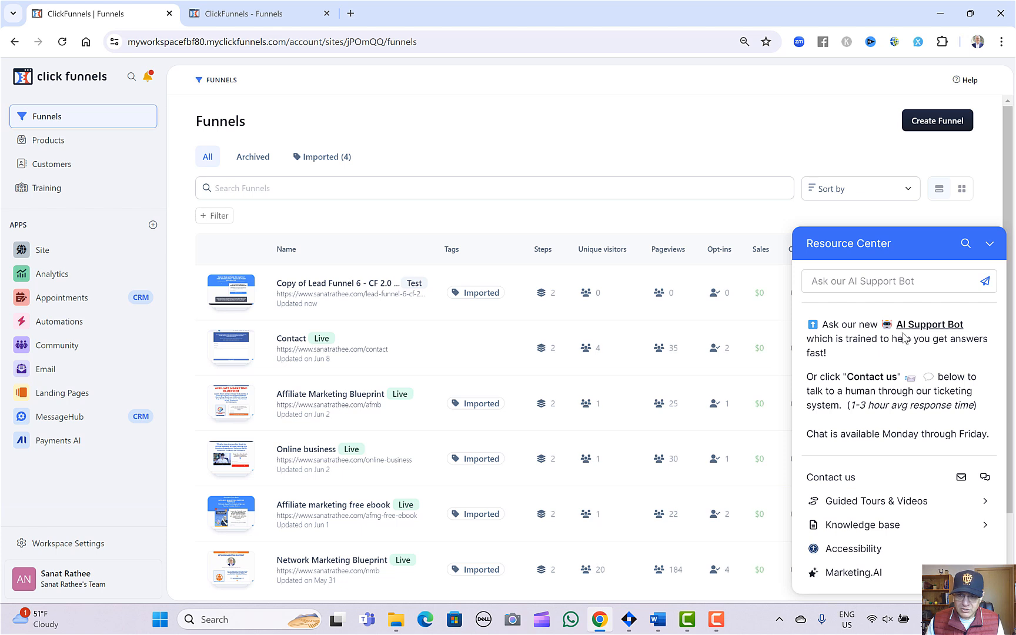
Ask the AI Support Bot "how to create a landing page" and read through its answer.
{"action": "left_click", "coordinate": [875, 282]}
{"action": "type", "text": "h"}
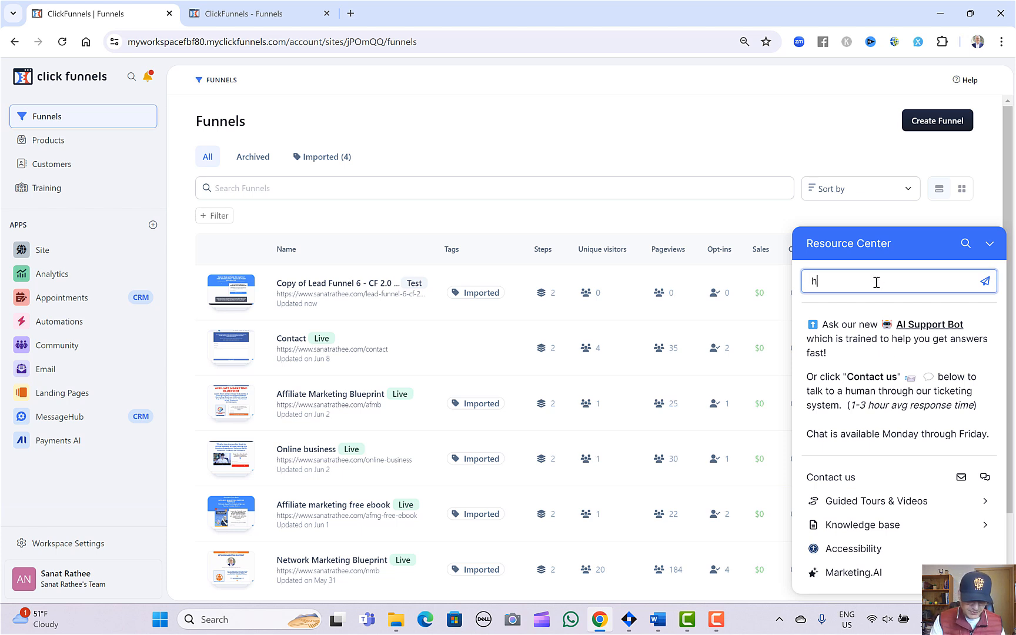
{"action": "type", "text": "ow to"}
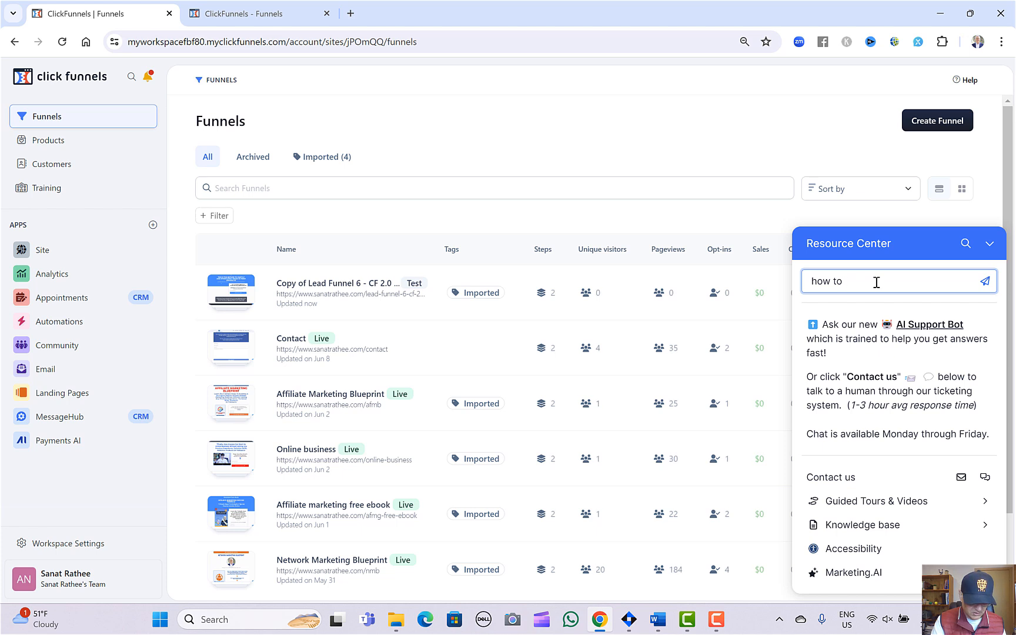
{"action": "type", "text": " create a landung page"}
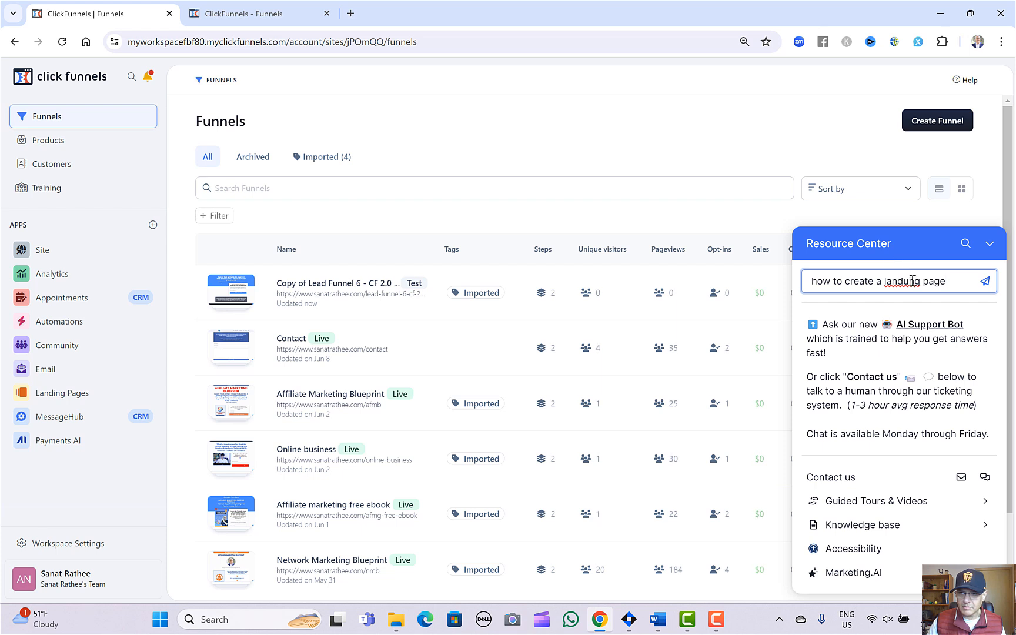
{"action": "key", "text": "BackSpace"}
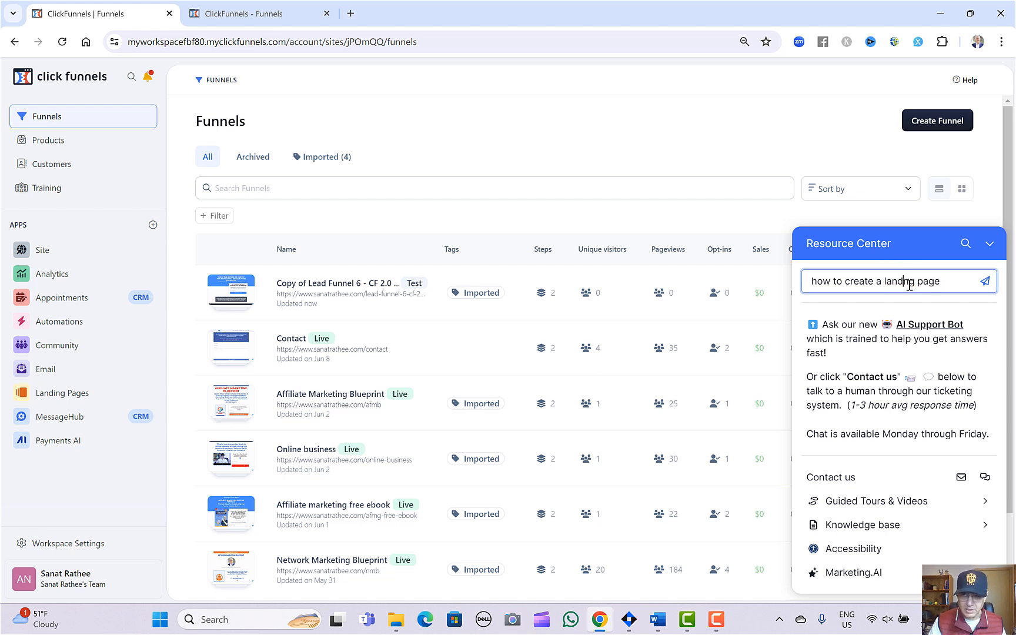
{"action": "type", "text": "i"}
{"action": "key", "text": "Return"}
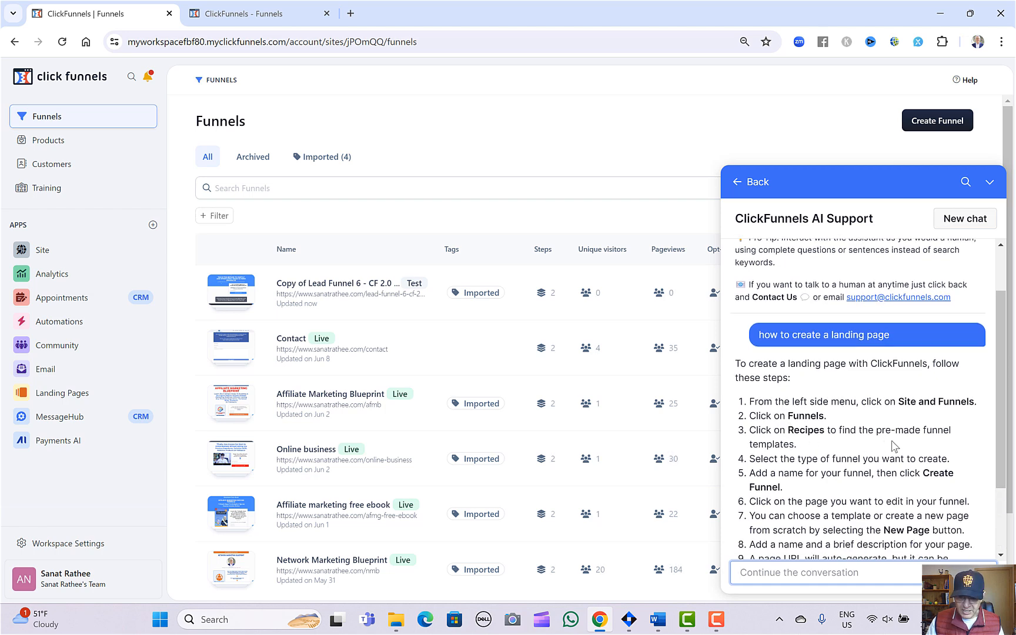
{"action": "scroll", "coordinate": [865, 459], "scroll_direction": "up", "scroll_amount": 6}
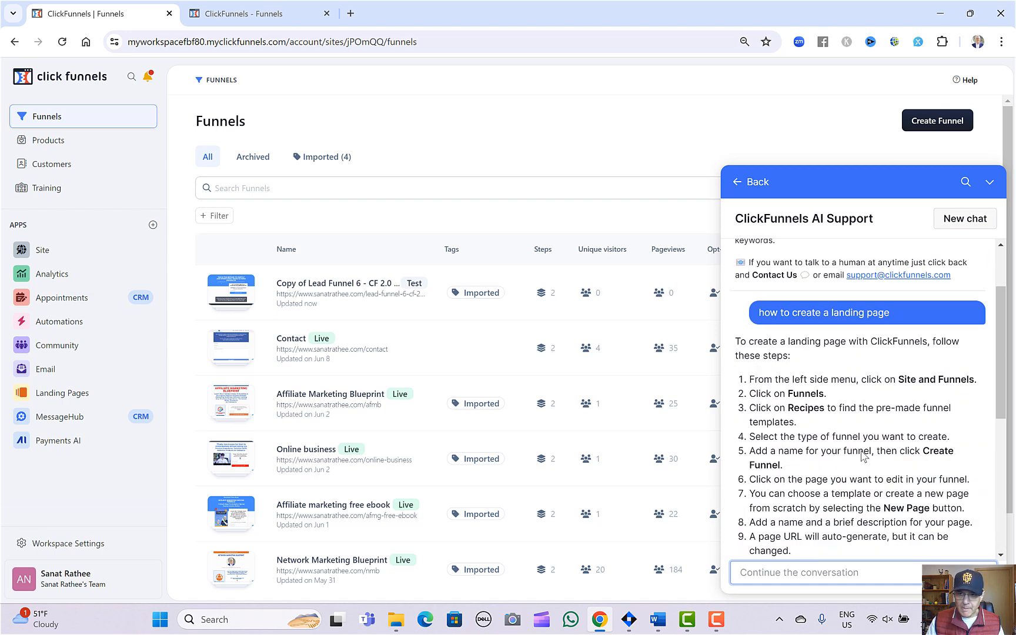